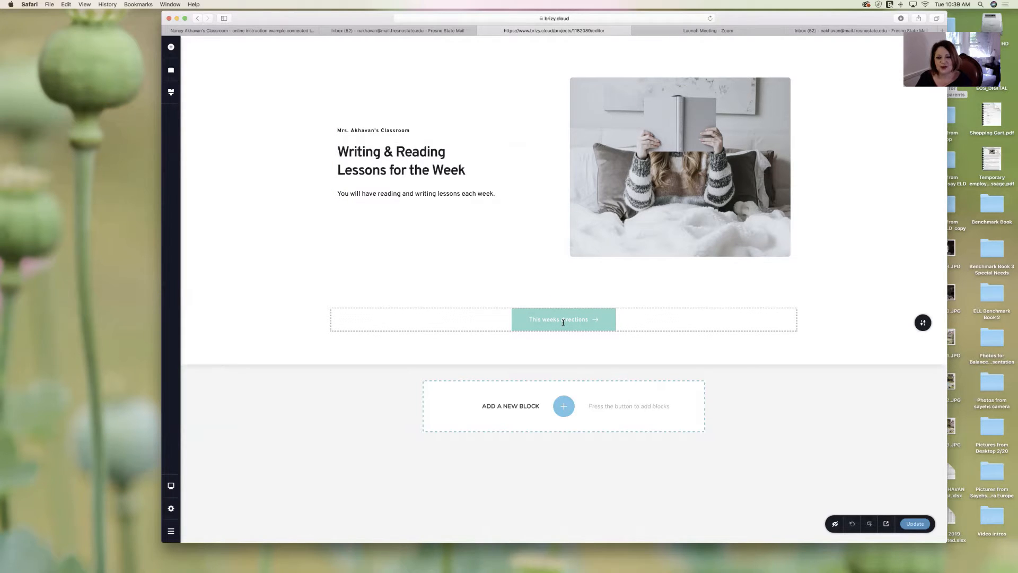
- From the projects dashboard, open Project #1's live class page and test 'This weeks directions'
{"action": "left_click", "coordinate": [199, 18]}
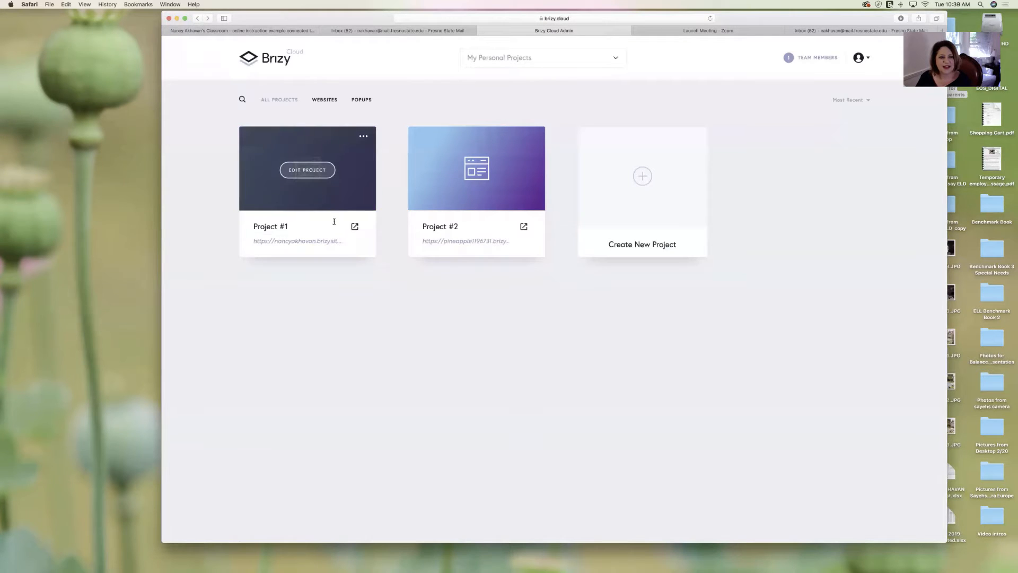
{"action": "left_click", "coordinate": [356, 227]}
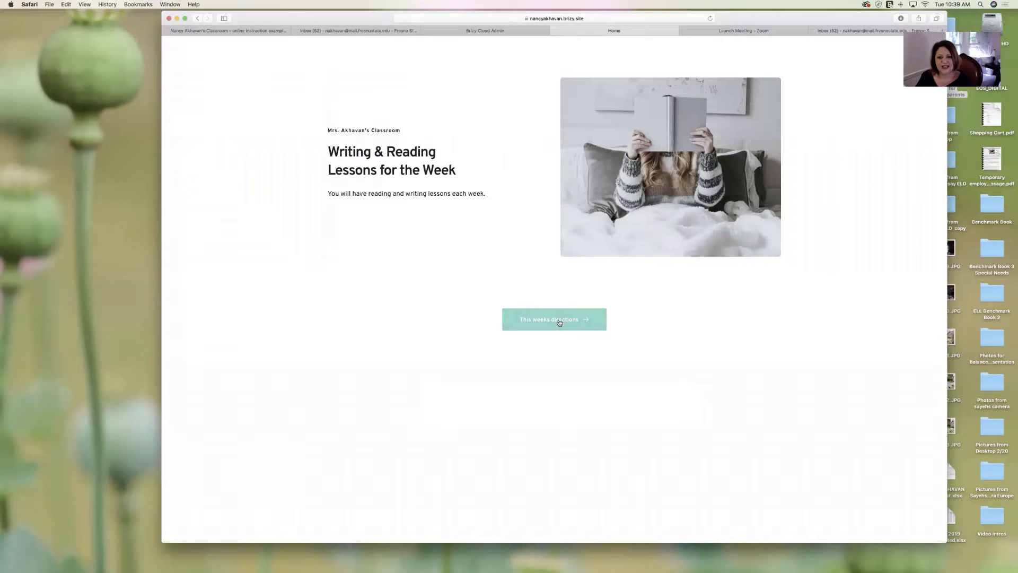
{"action": "left_click", "coordinate": [559, 321]}
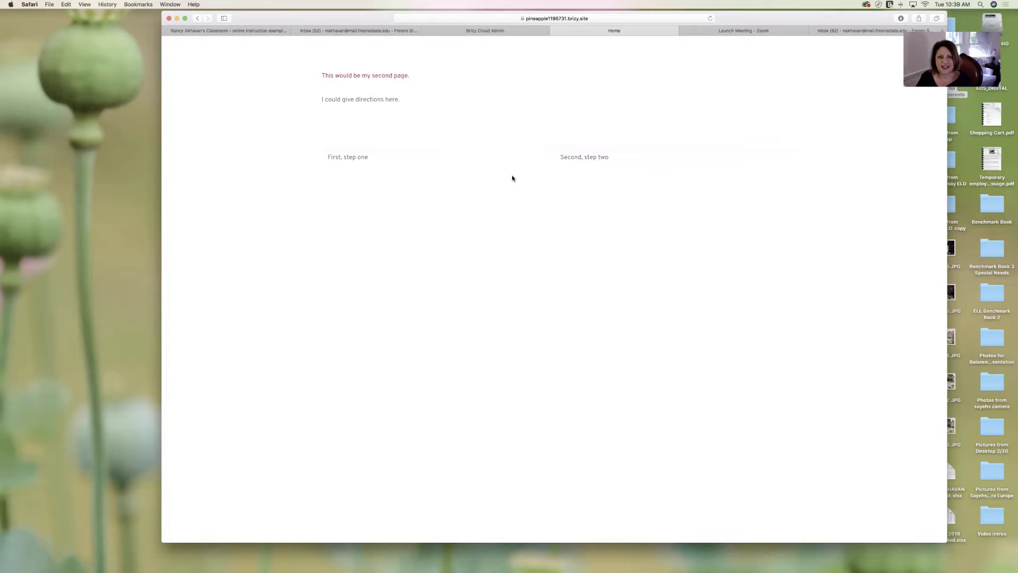
{"action": "left_click", "coordinate": [555, 31]}
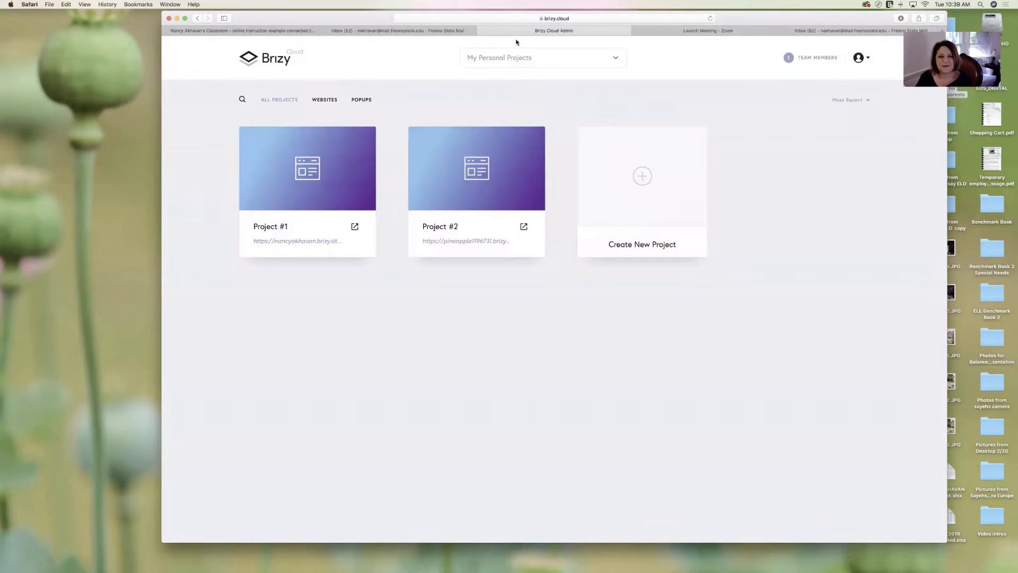
- Reopen the live class page, confirm 'This weeks directions' reaches Project #2's second page, then close it
{"action": "left_click", "coordinate": [355, 226]}
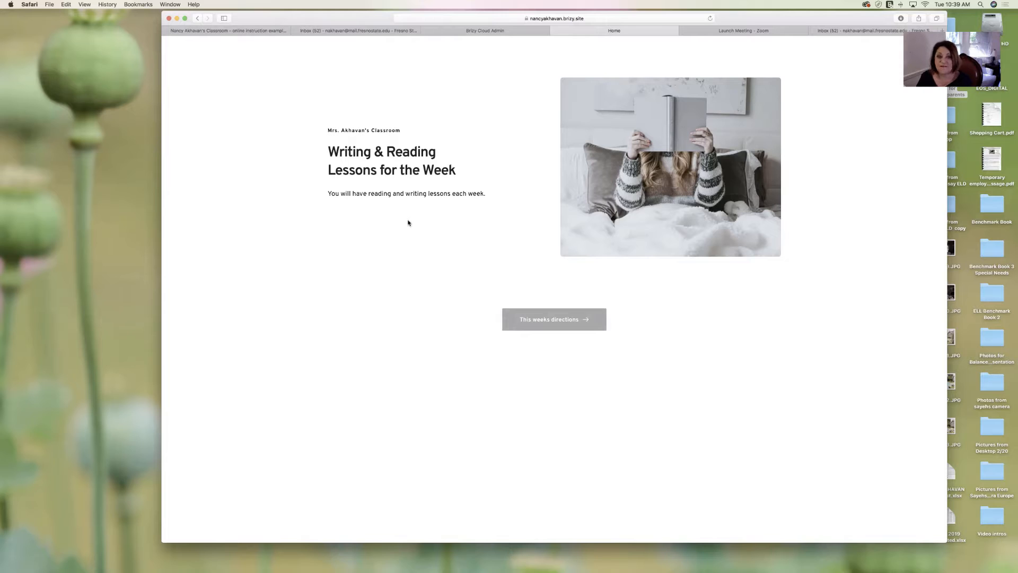
{"action": "left_click", "coordinate": [556, 321]}
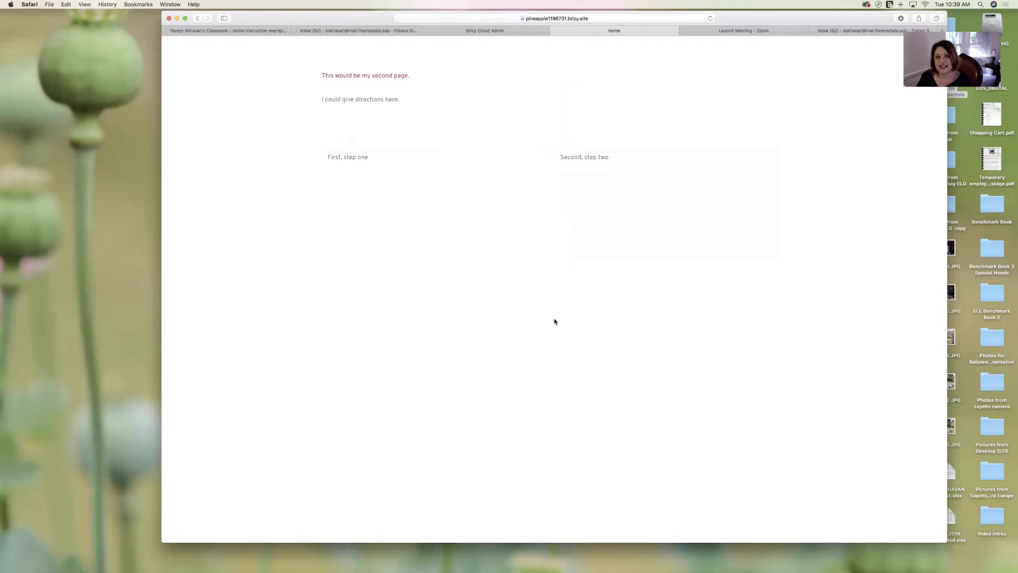
{"action": "left_click", "coordinate": [555, 31]}
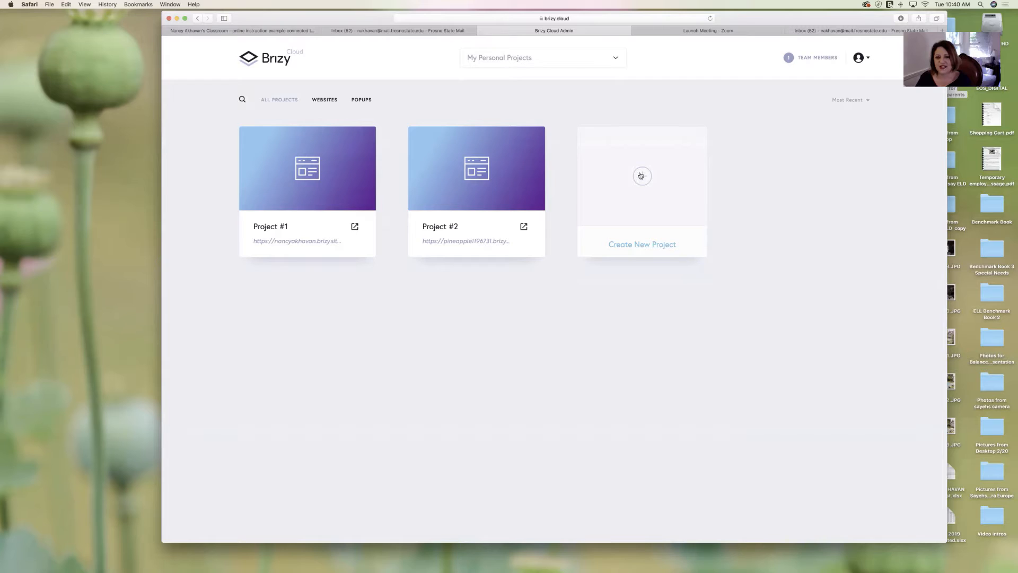
- Create a Website & Landing Page project, Project #3, and open it in the editor
{"action": "left_click", "coordinate": [641, 175]}
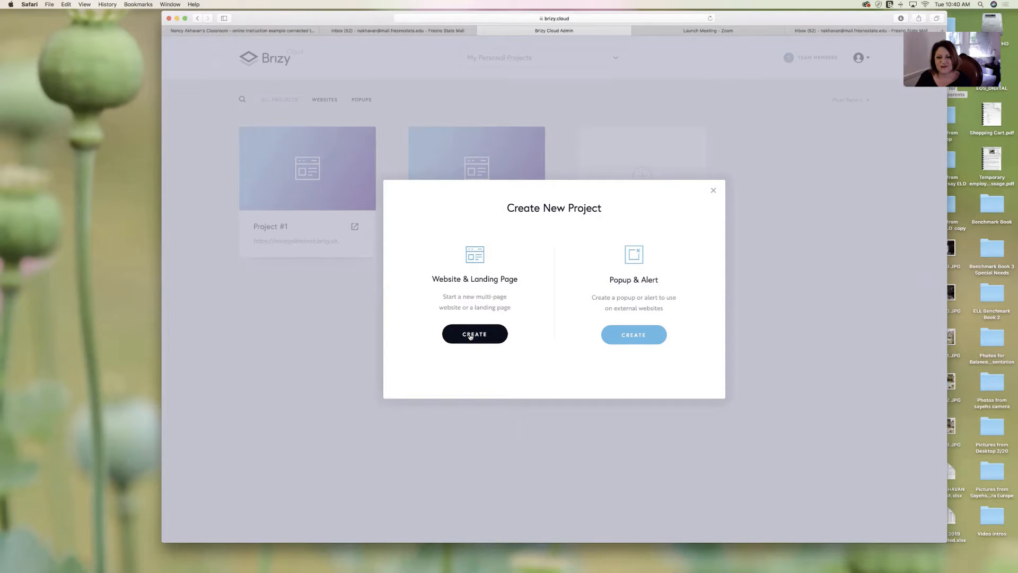
{"action": "left_click", "coordinate": [470, 335]}
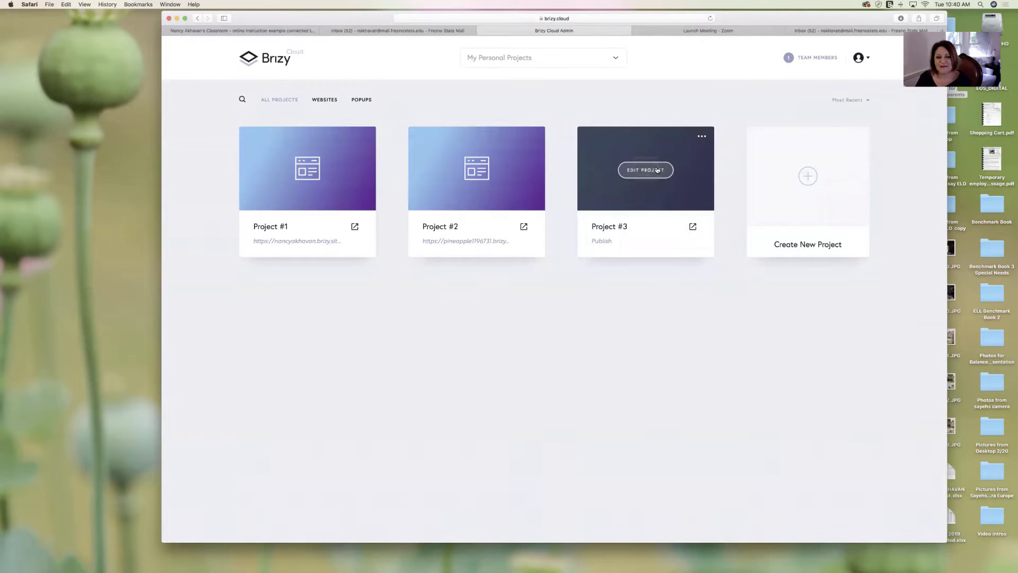
{"action": "left_click", "coordinate": [657, 170]}
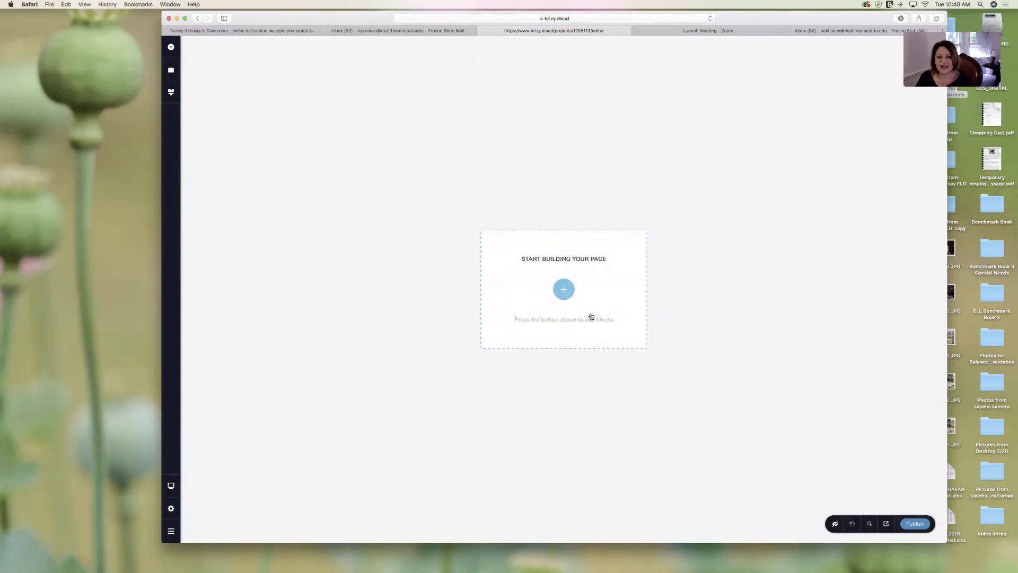
- Browse the Kit #2 block library, then add a blank block to Project #3's empty page
{"action": "left_click", "coordinate": [564, 290]}
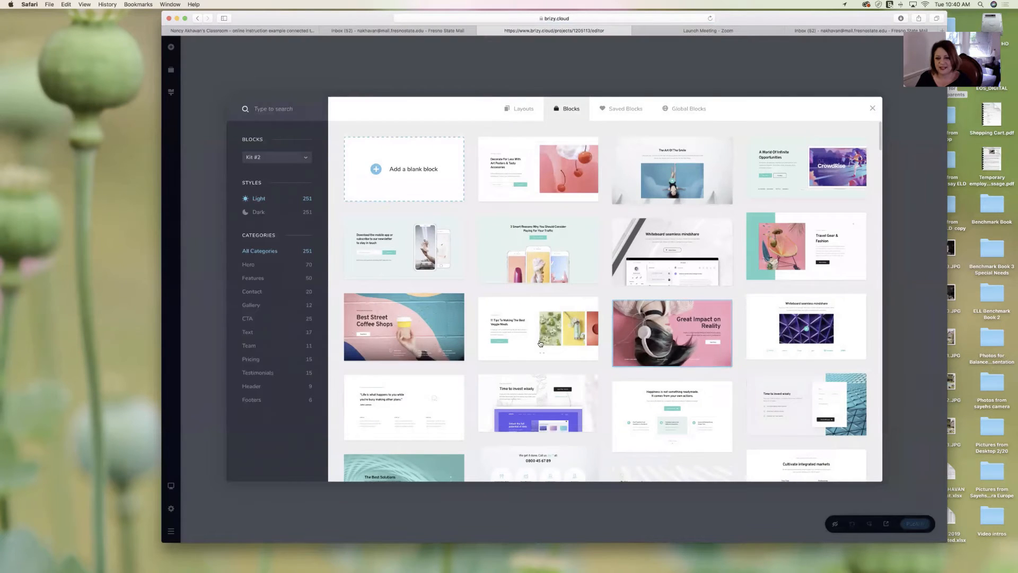
{"action": "scroll", "coordinate": [651, 340], "scroll_direction": "down", "scroll_amount": 6}
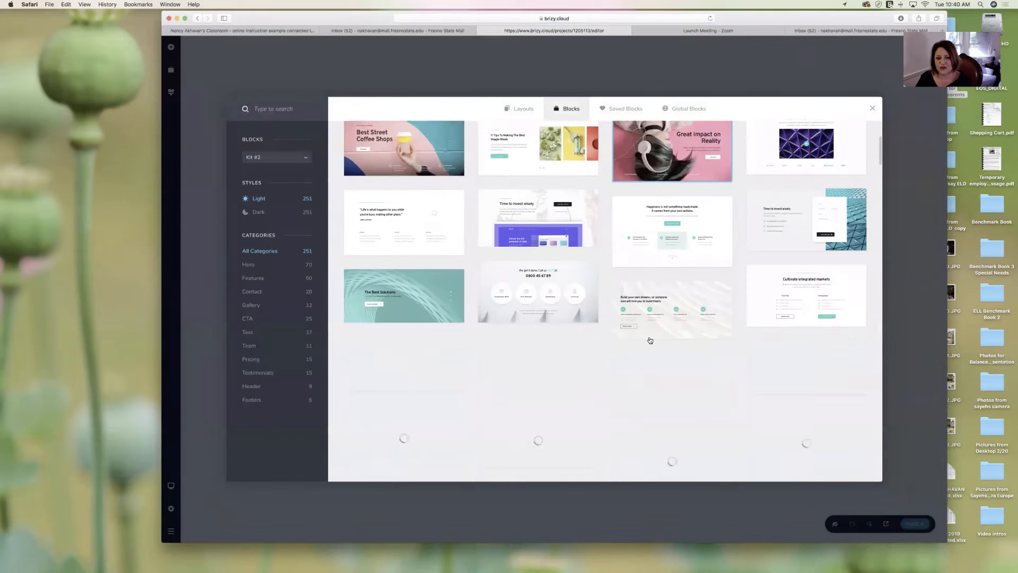
{"action": "scroll", "coordinate": [650, 340], "scroll_direction": "down", "scroll_amount": 10}
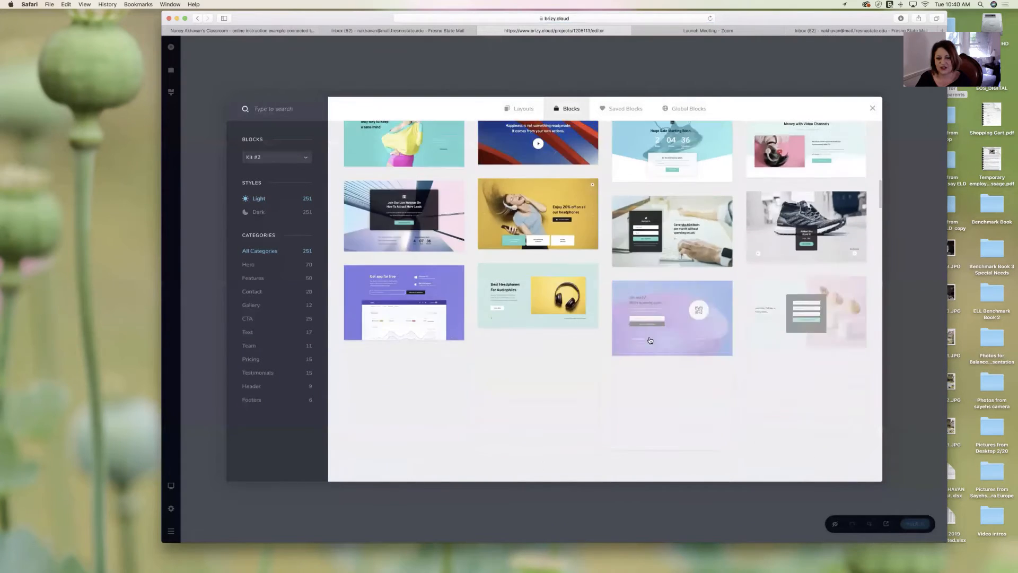
{"action": "scroll", "coordinate": [650, 340], "scroll_direction": "down", "scroll_amount": 10}
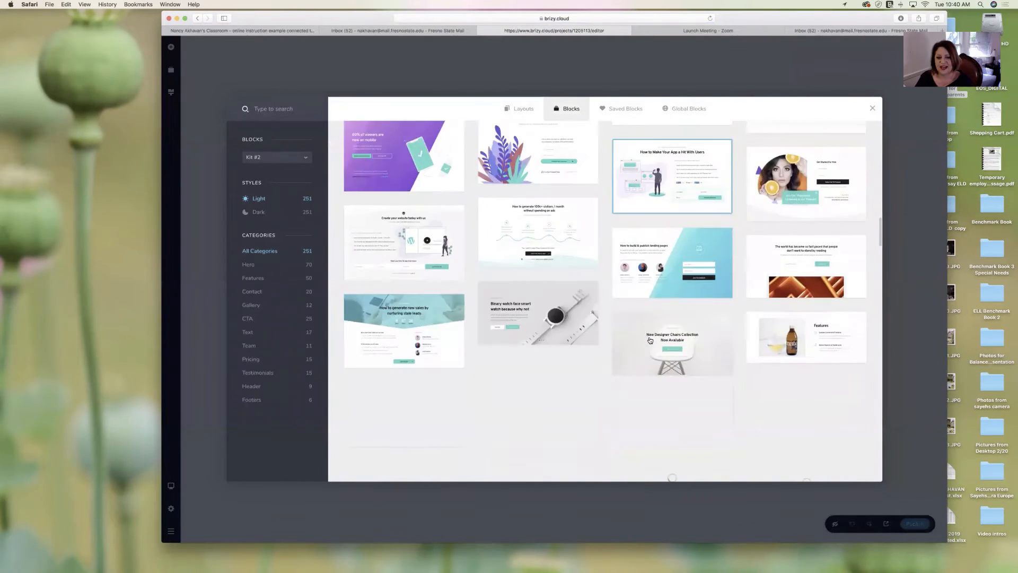
{"action": "scroll", "coordinate": [650, 340], "scroll_direction": "down", "scroll_amount": 10}
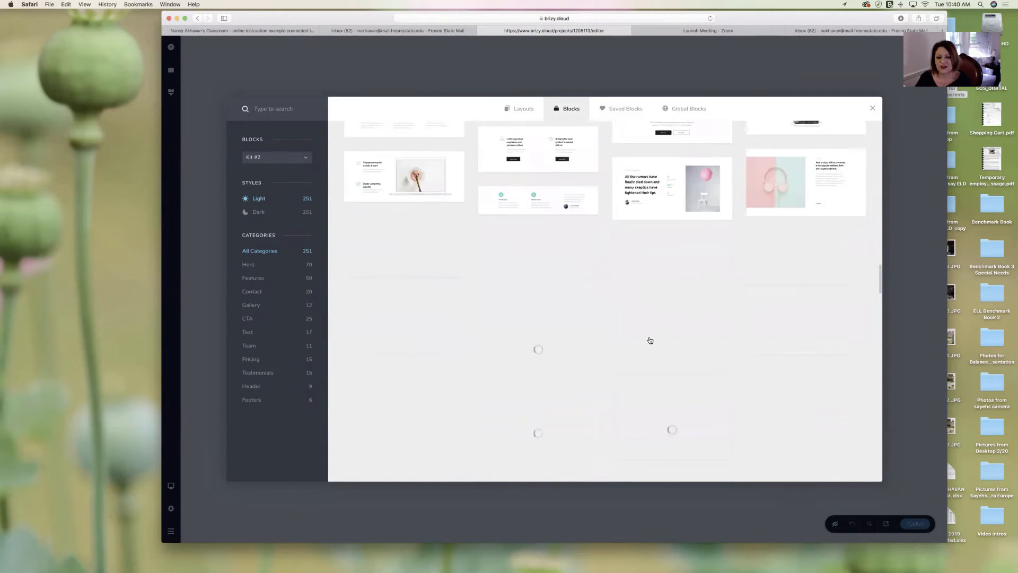
{"action": "scroll", "coordinate": [651, 339], "scroll_direction": "down", "scroll_amount": 8}
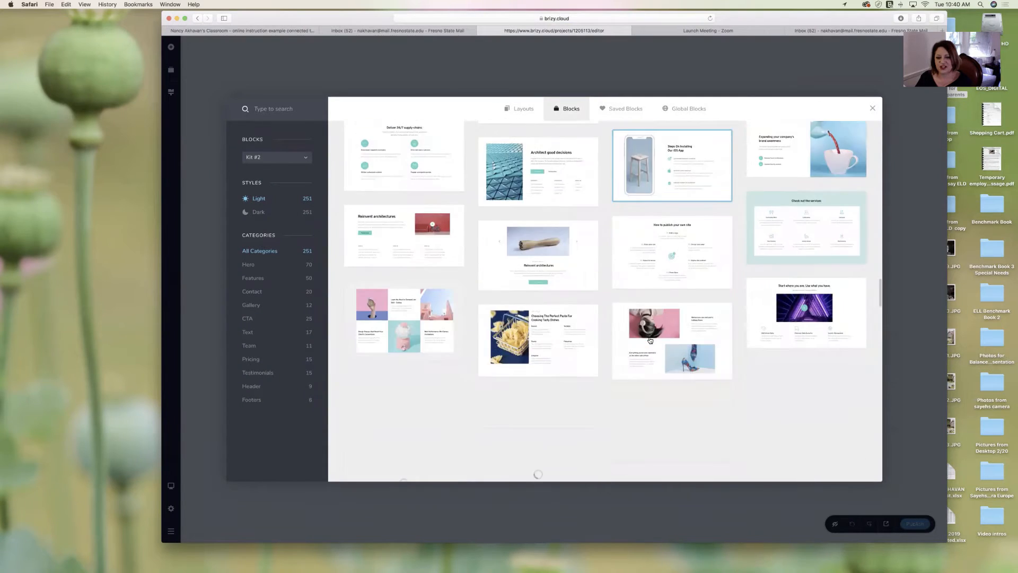
{"action": "scroll", "coordinate": [650, 340], "scroll_direction": "down", "scroll_amount": 5}
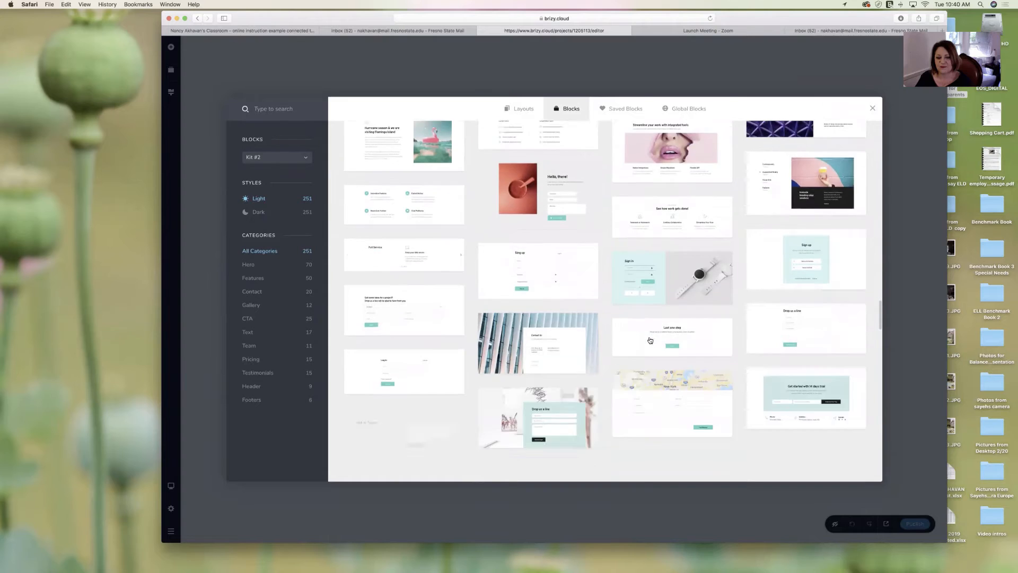
{"action": "scroll", "coordinate": [650, 340], "scroll_direction": "up", "scroll_amount": 15}
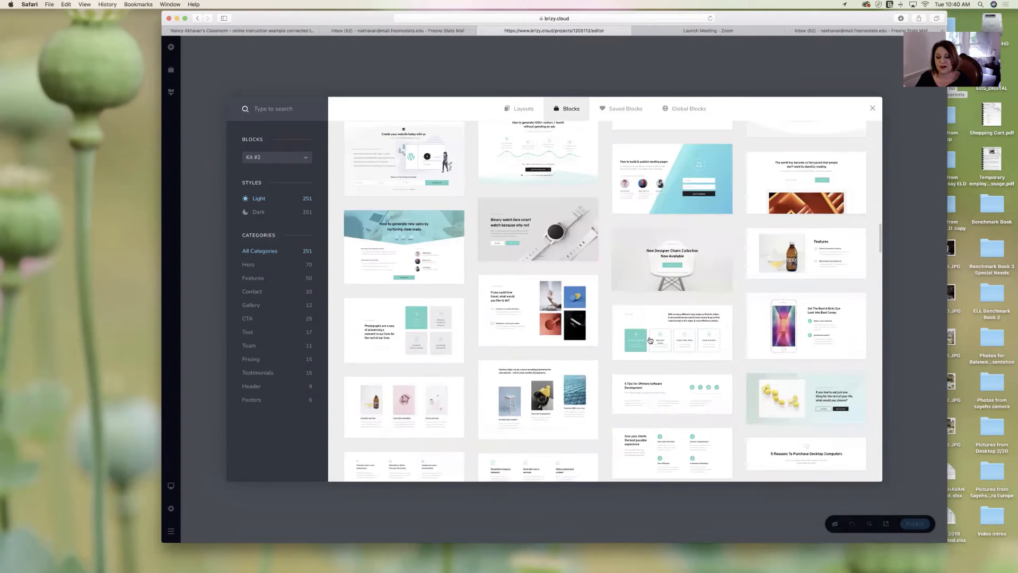
{"action": "scroll", "coordinate": [650, 340], "scroll_direction": "up", "scroll_amount": 15}
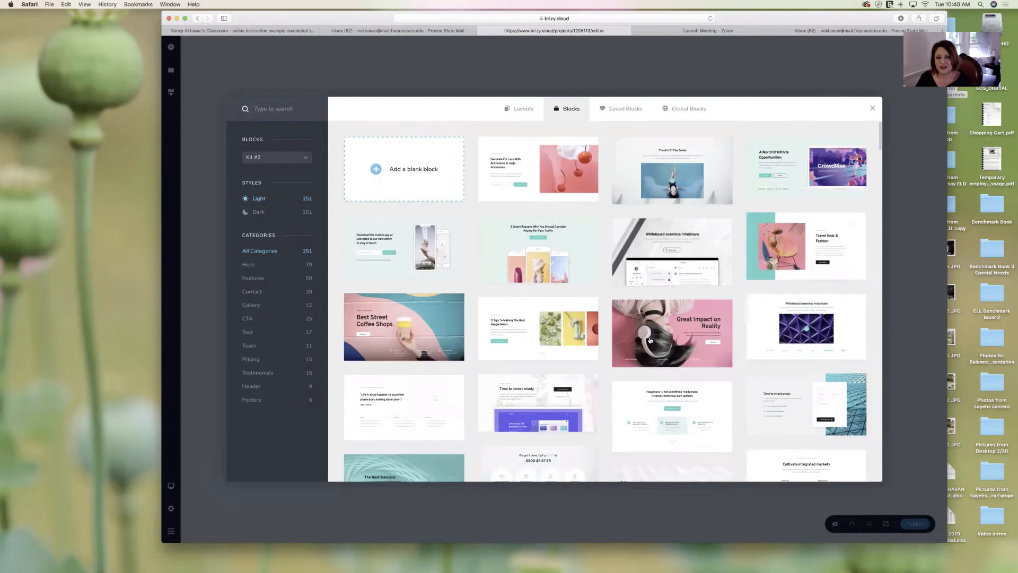
{"action": "left_click", "coordinate": [415, 170]}
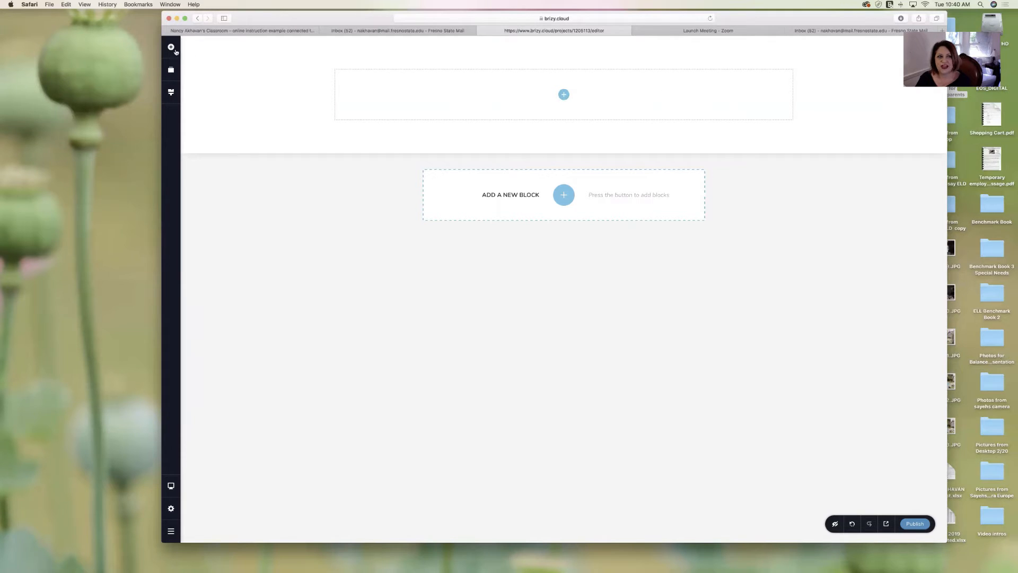
- Drop a text element into the blank block and replace its placeholder with 'Directions Week of March 30th.'
{"action": "left_click", "coordinate": [171, 48]}
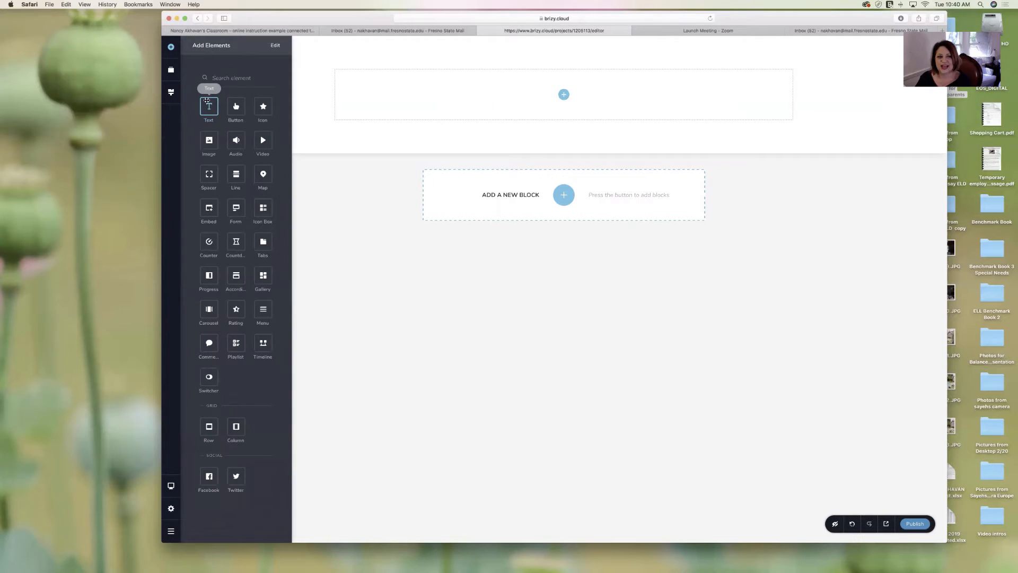
{"action": "left_click_drag", "start_coordinate": [207, 105], "coordinate": [554, 98]}
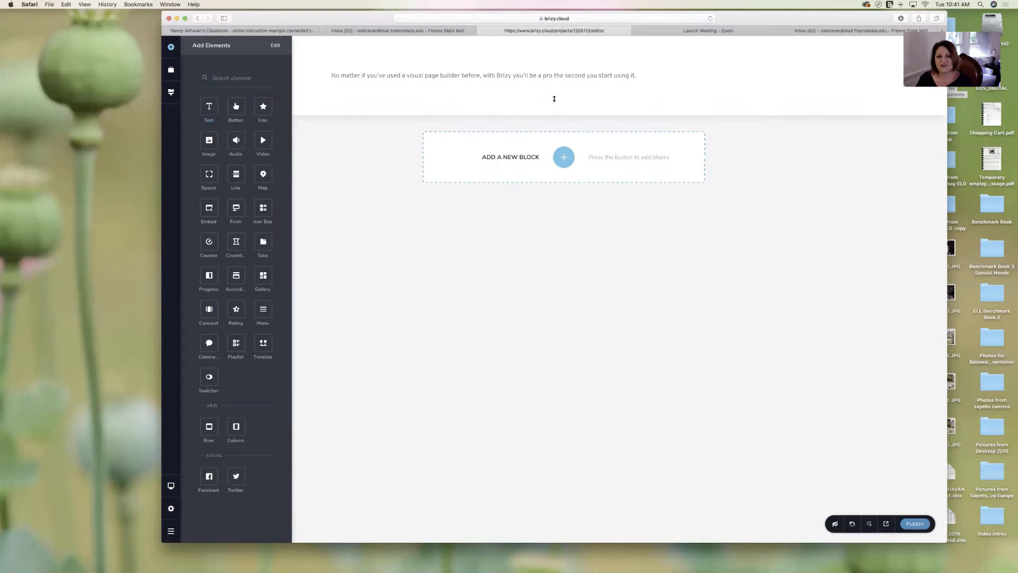
{"action": "left_click", "coordinate": [502, 75]}
{"action": "triple_click", "coordinate": [502, 76]}
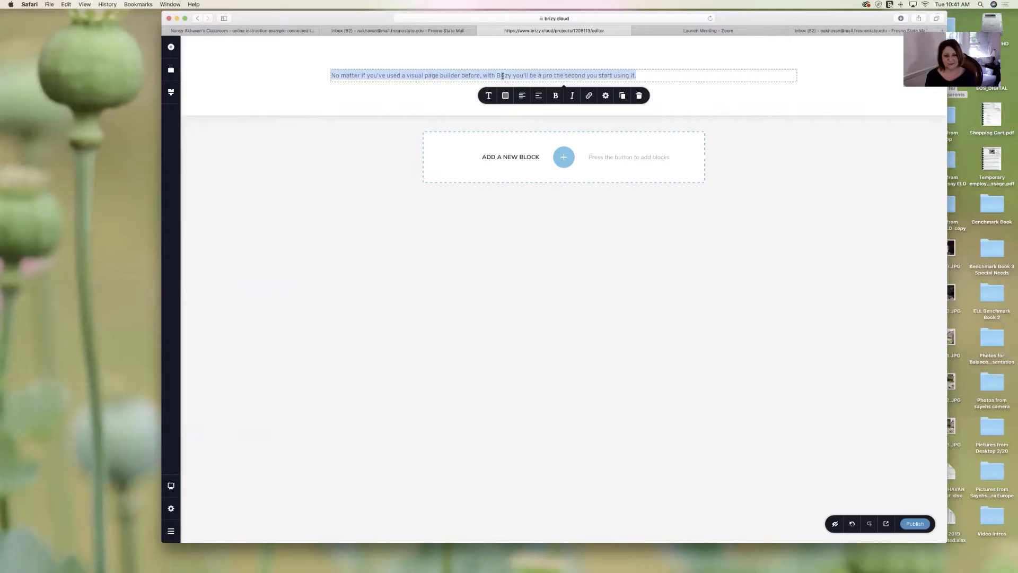
{"action": "type", "text": "Direction"}
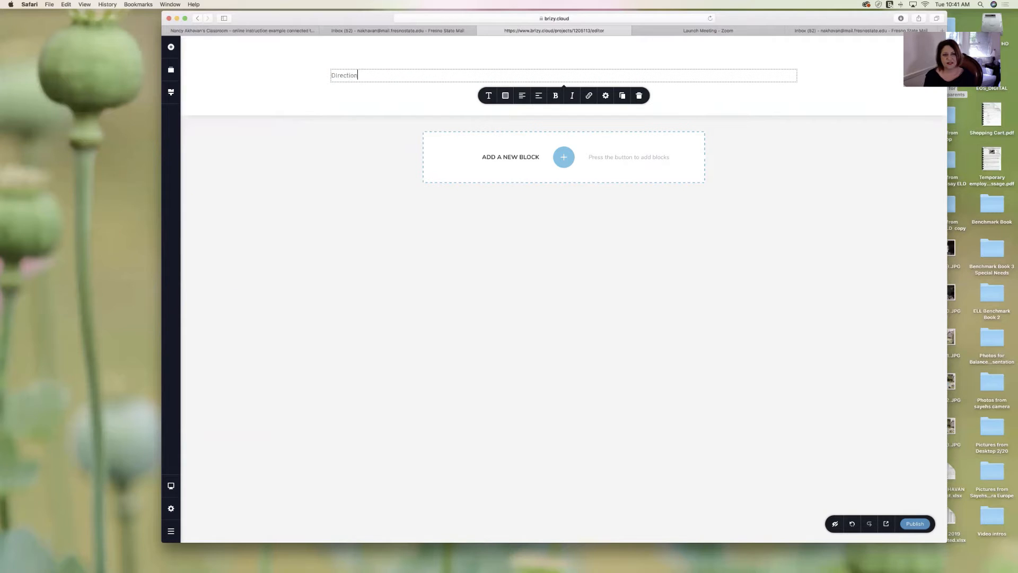
{"action": "type", "text": "s Week of "}
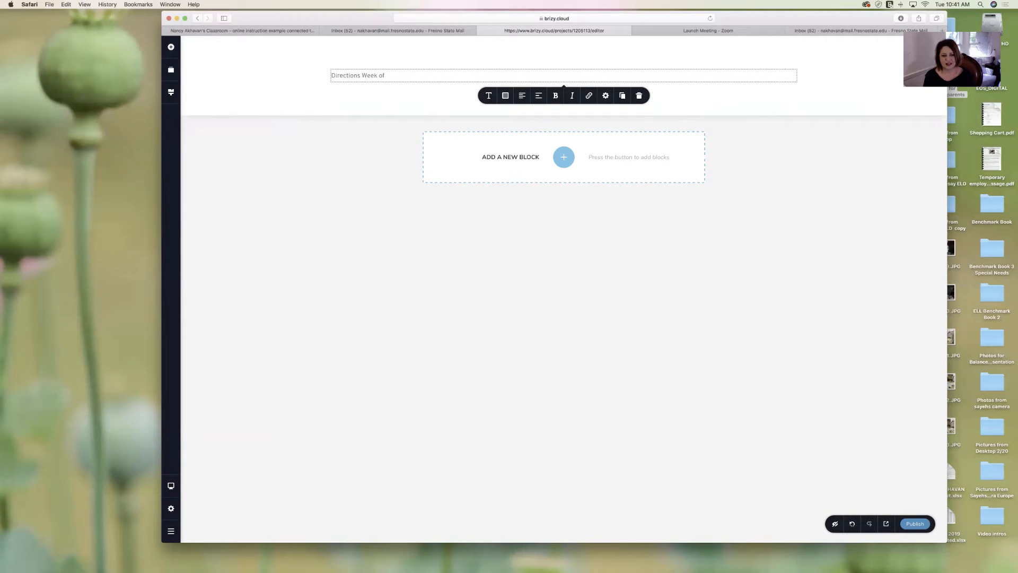
{"action": "type", "text": "March 30th."}
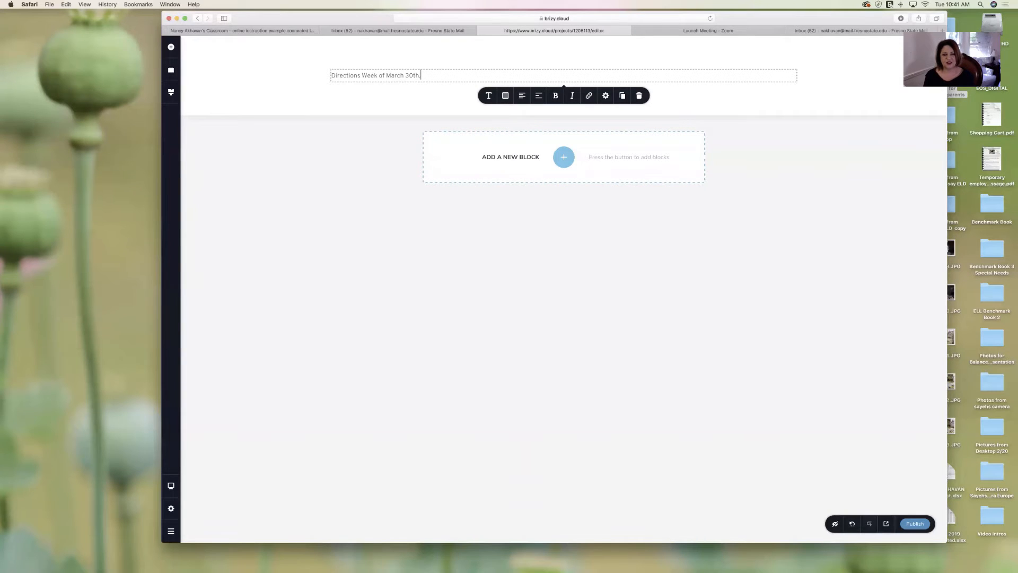
- Add lines Reading Lesson, Writing Lesson, Social Studies reading, and Read below the heading
{"action": "key", "text": "Return"}
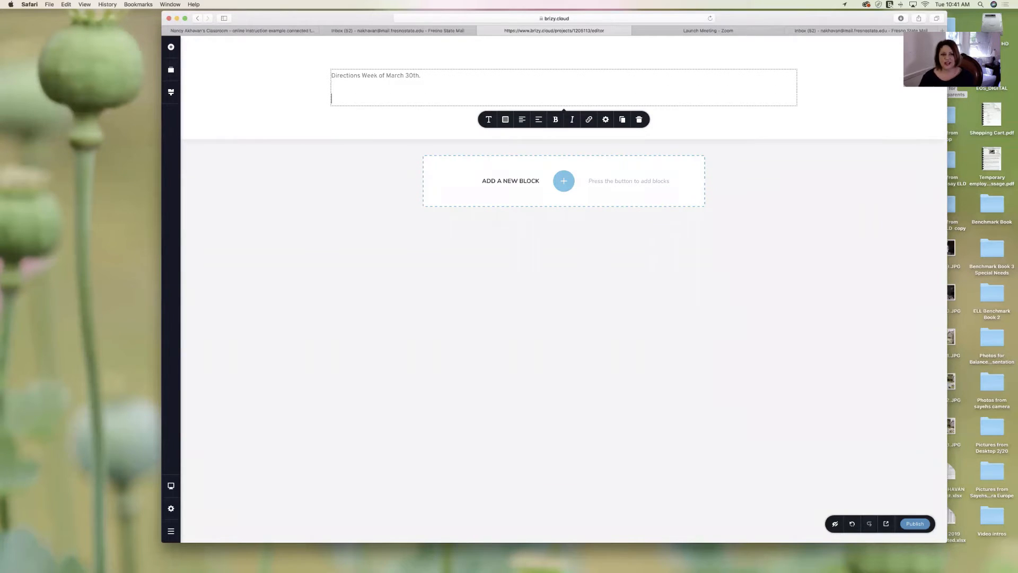
{"action": "type", "text": "Reading Lesson"}
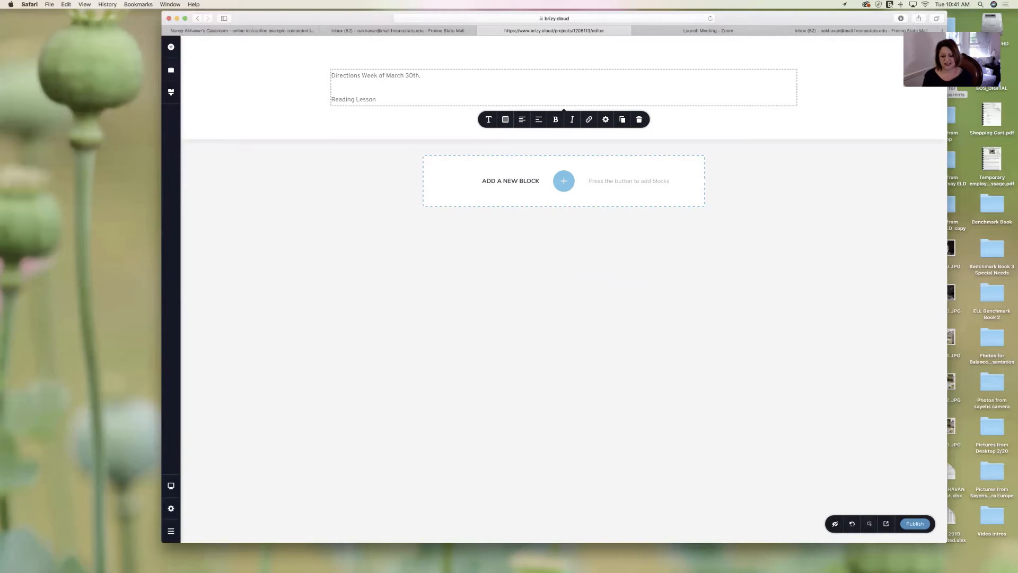
{"action": "key", "text": "Return"}
{"action": "type", "text": "W"}
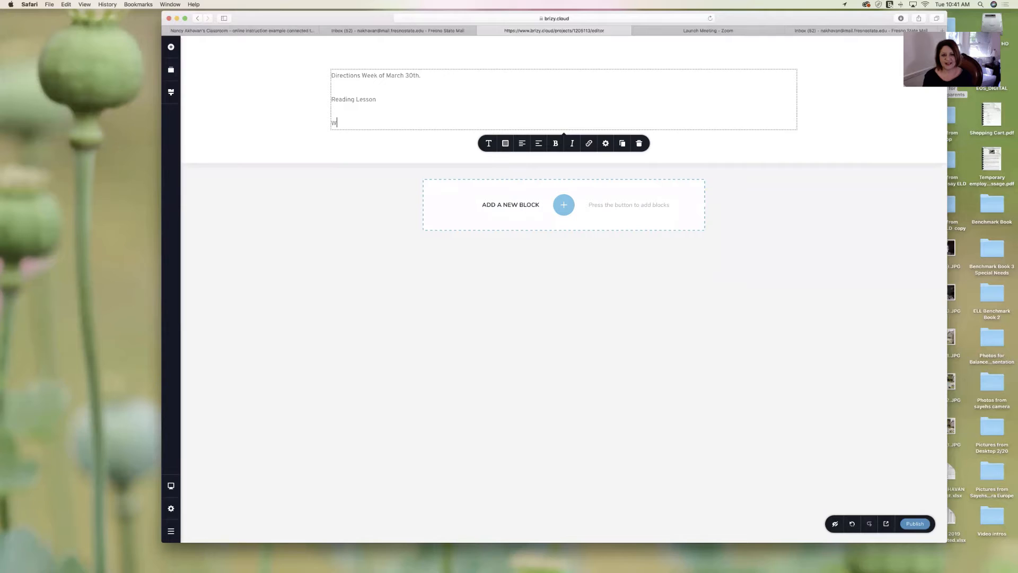
{"action": "type", "text": "irti"}
{"action": "type", "text": "ting Lesso"}
{"action": "type", "text": "n"}
{"action": "key", "text": "Return"}
{"action": "key", "text": "Return"}
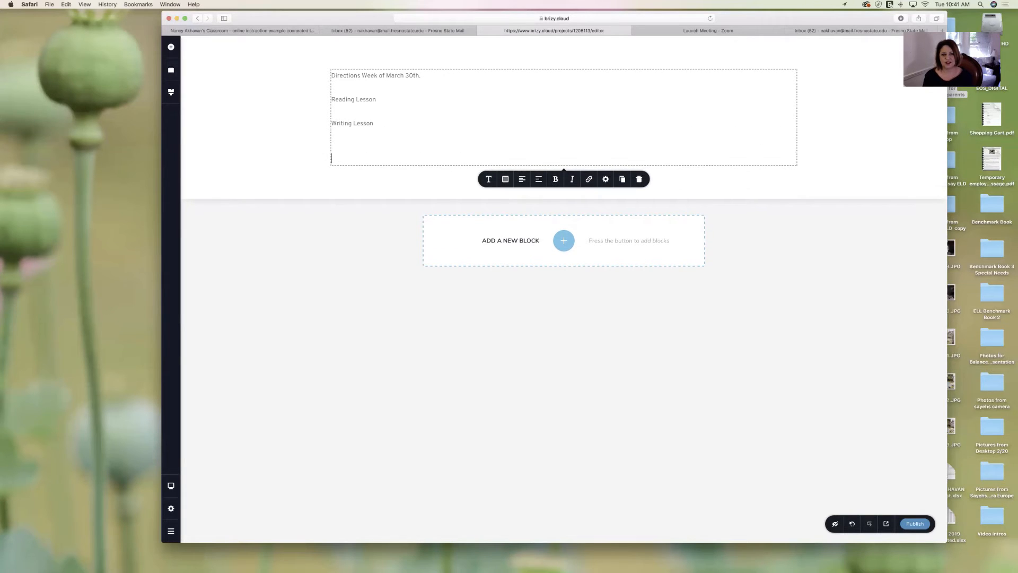
{"action": "type", "text": "Social Studies reading"}
{"action": "key", "text": "Return"}
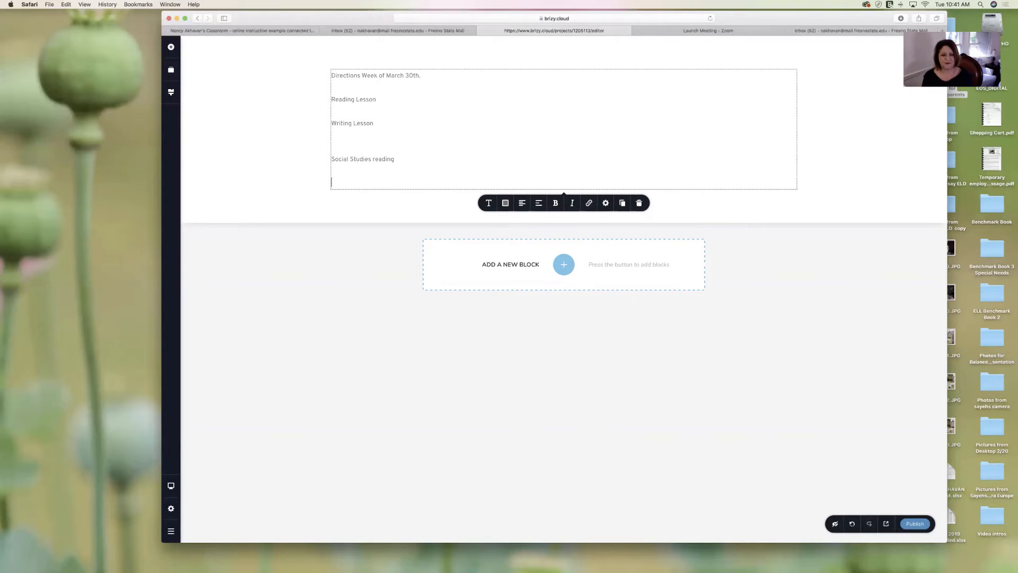
{"action": "type", "text": "Read"}
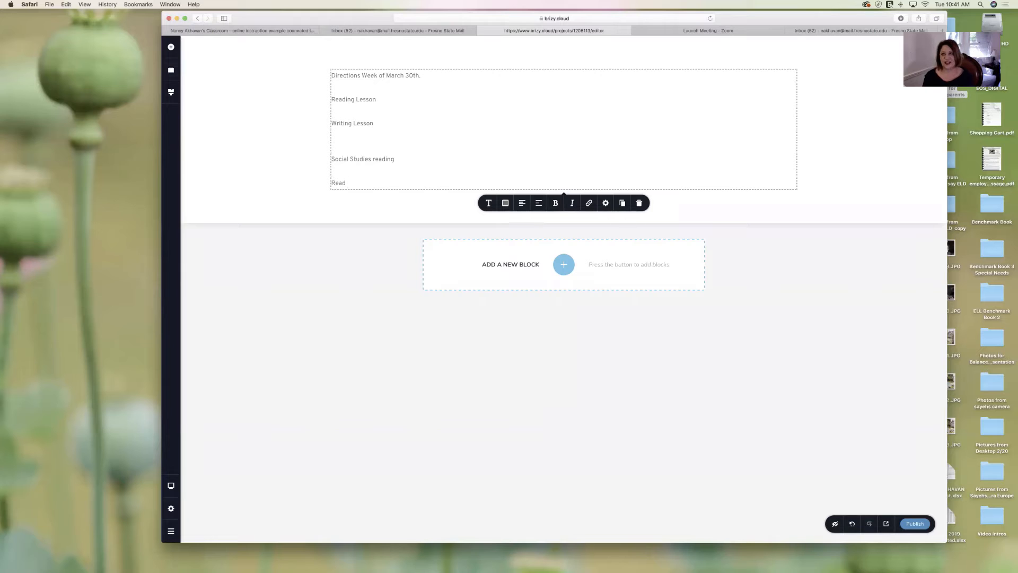
{"action": "left_click_drag", "start_coordinate": [773, 12], "coordinate": [695, 10]}
- Search Google for 'saving dolphins article' and open the Smithsonian sharks and dolphins result
{"action": "left_click", "coordinate": [862, 30]}
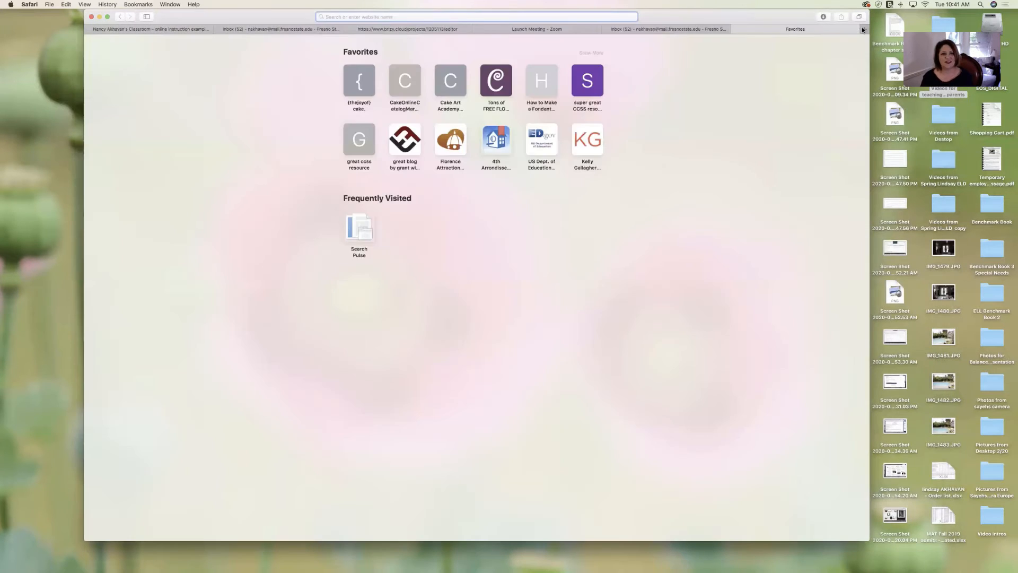
{"action": "type", "text": "saving do"}
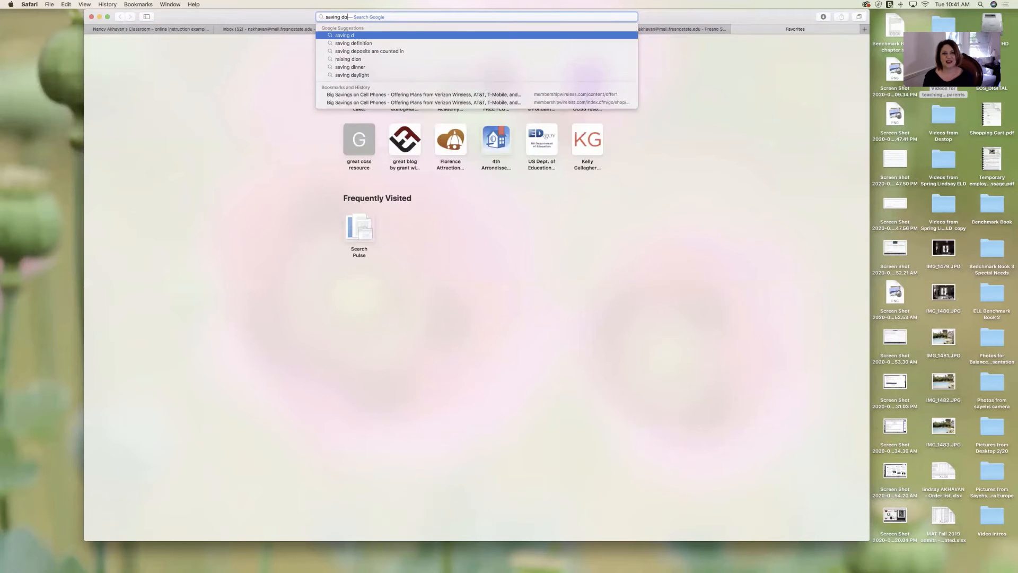
{"action": "type", "text": "lphins"}
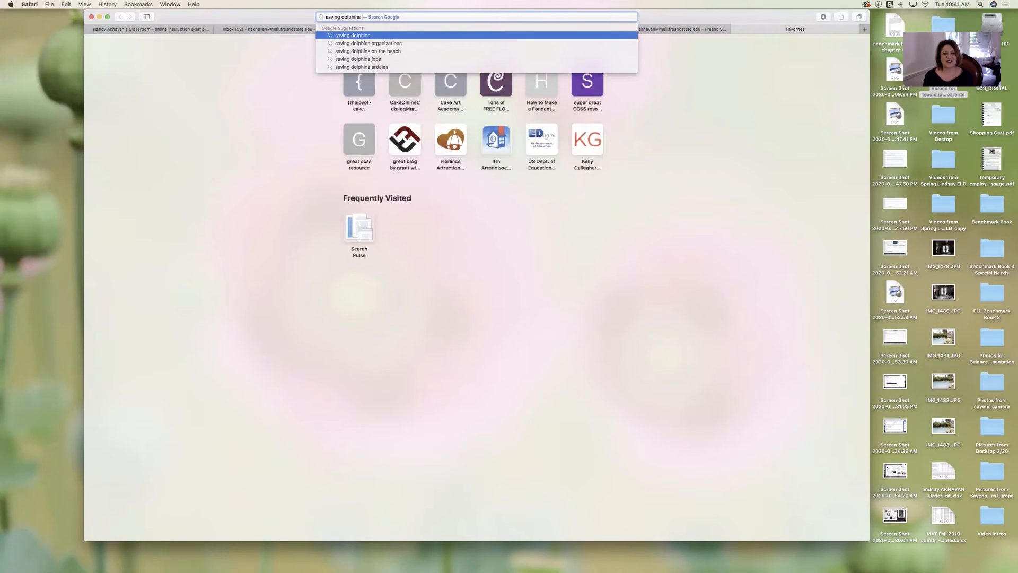
{"action": "type", "text": " article"}
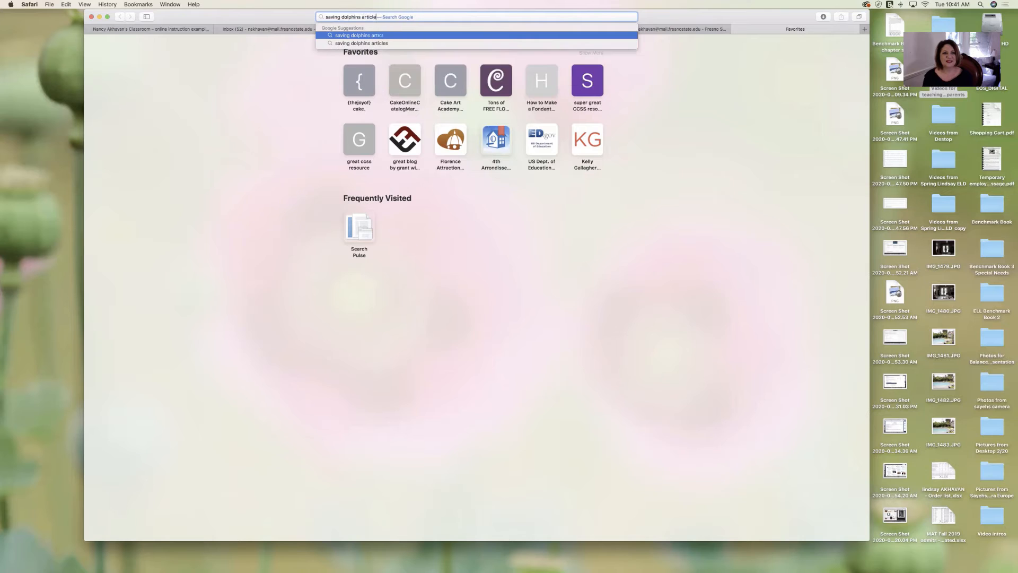
{"action": "key", "text": "Return"}
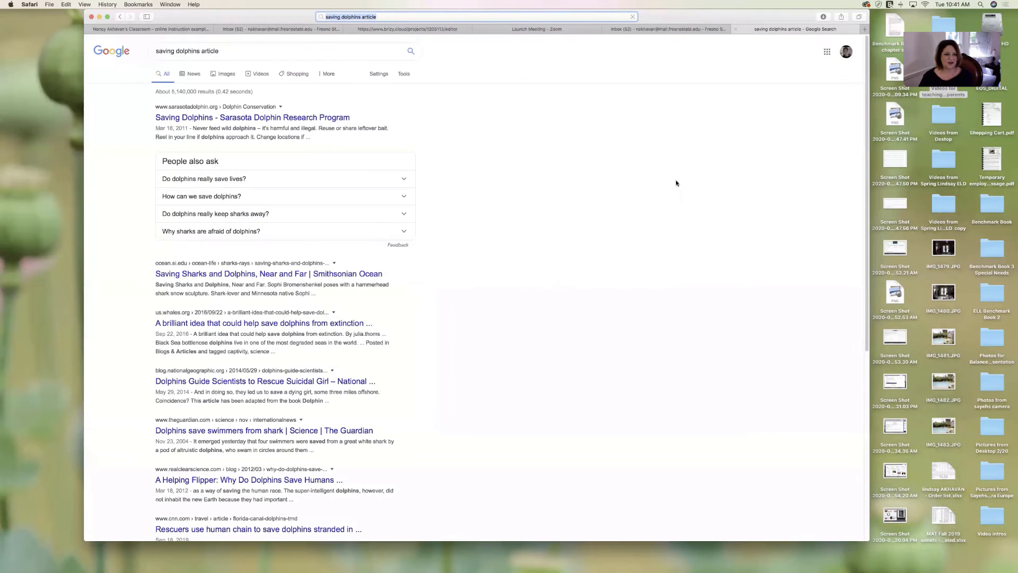
{"action": "left_click", "coordinate": [350, 276]}
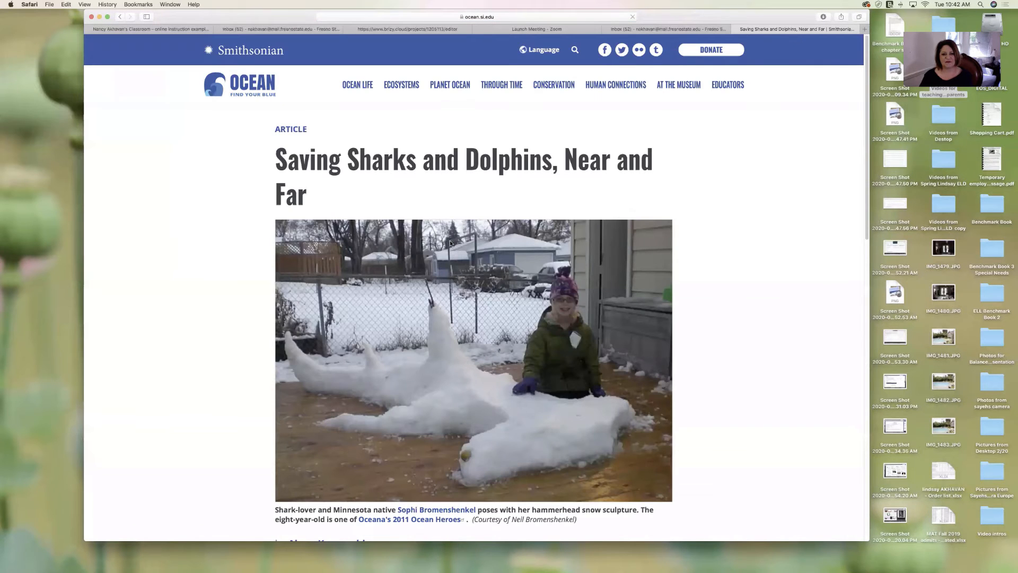
- Copy the Smithsonian article's web address
{"action": "left_click", "coordinate": [509, 19]}
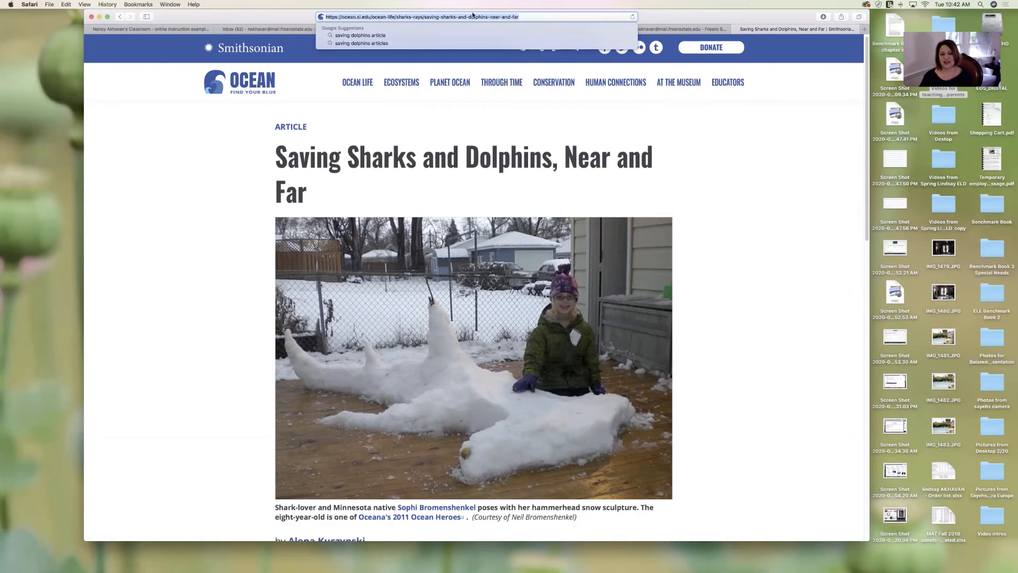
{"action": "key", "text": "super+c"}
{"action": "left_click", "coordinate": [535, 16]}
{"action": "left_click", "coordinate": [767, 147]}
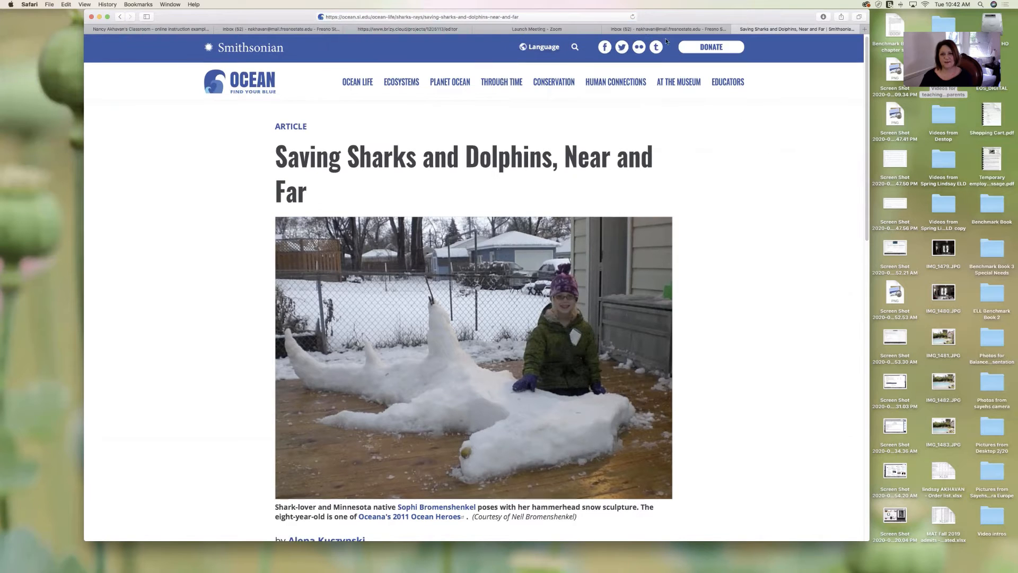
- Complete the line as 'Read The Dolphin article' and link it to the copied Smithsonian URL
{"action": "left_click", "coordinate": [450, 29]}
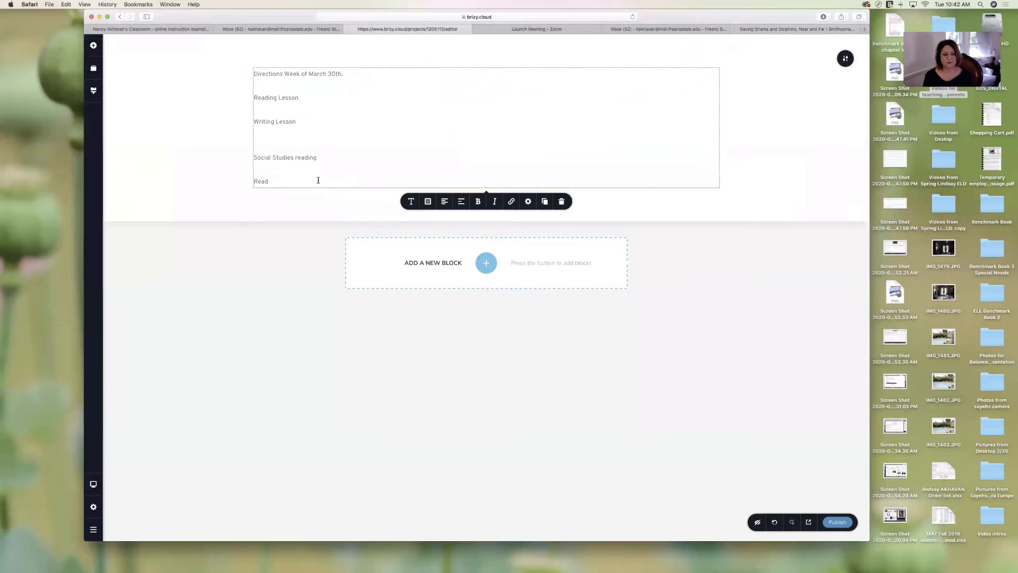
{"action": "type", "text": "he dol"}
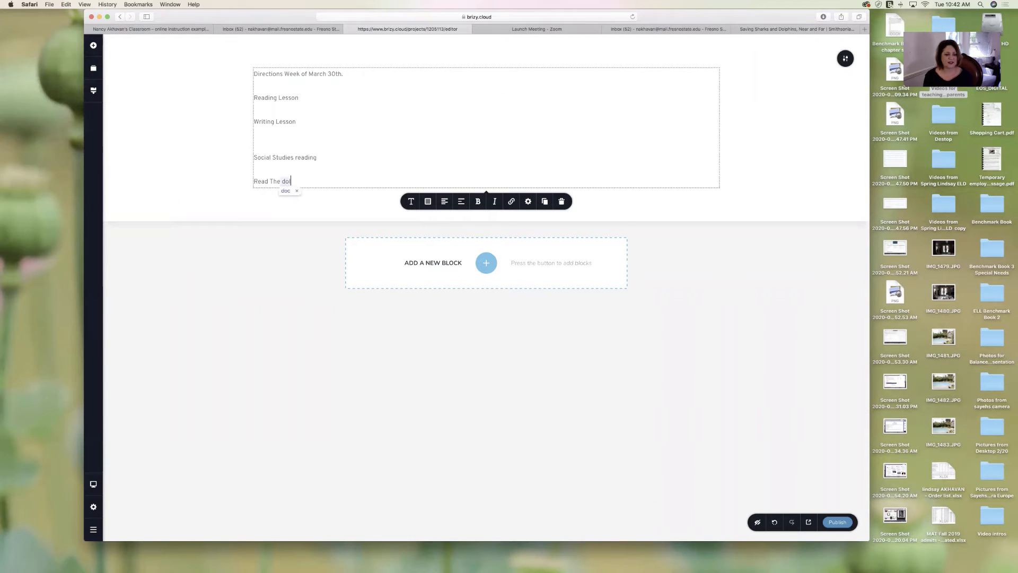
{"action": "type", "text": " D"}
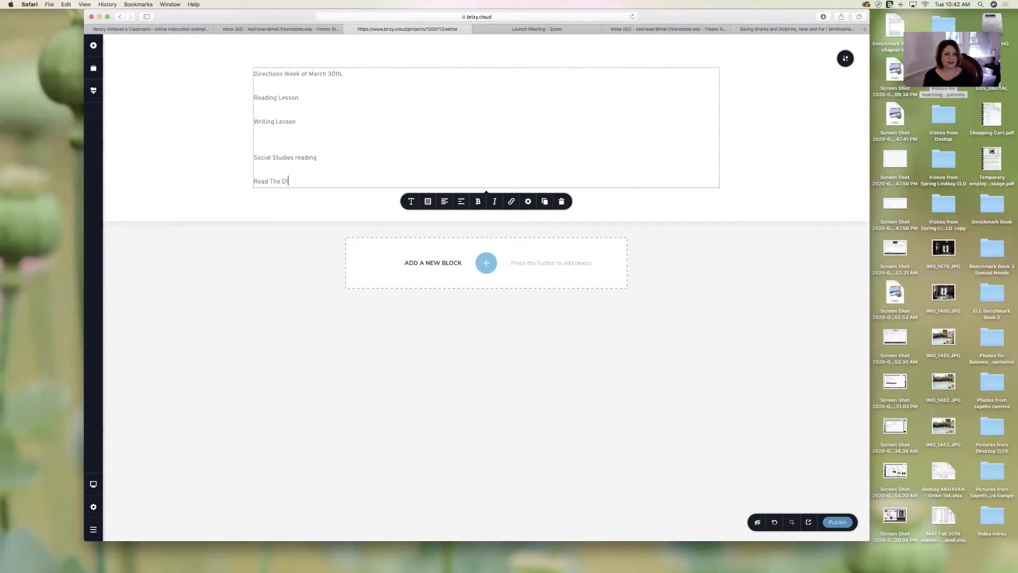
{"action": "type", "text": "olphin article"}
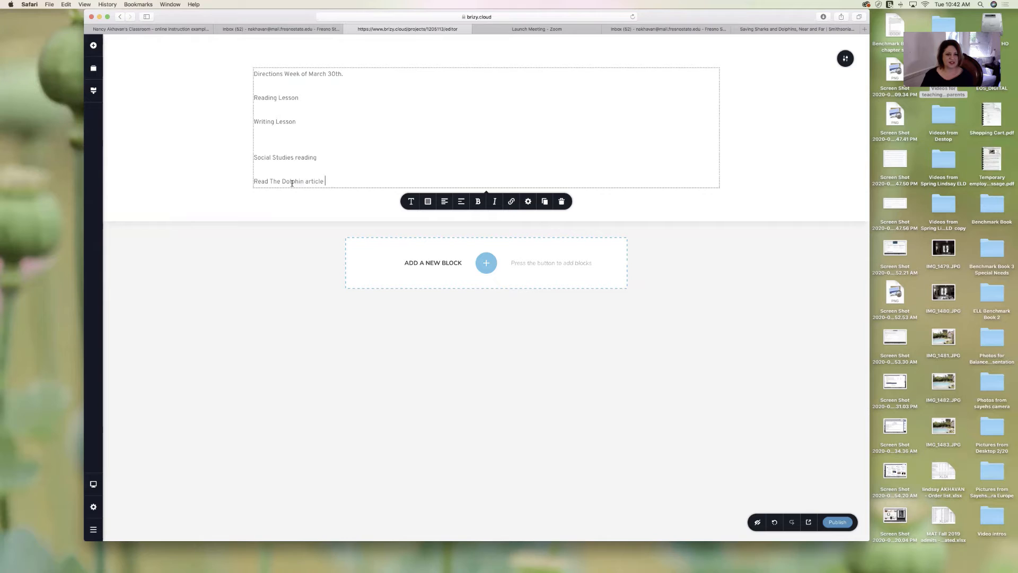
{"action": "left_click_drag", "start_coordinate": [325, 183], "coordinate": [269, 182]}
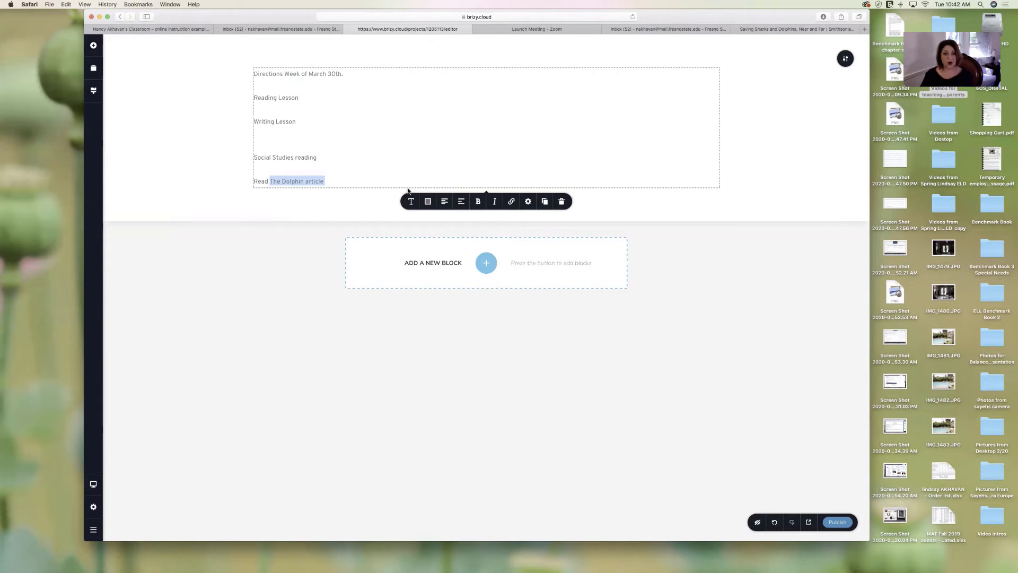
{"action": "left_click", "coordinate": [512, 203]}
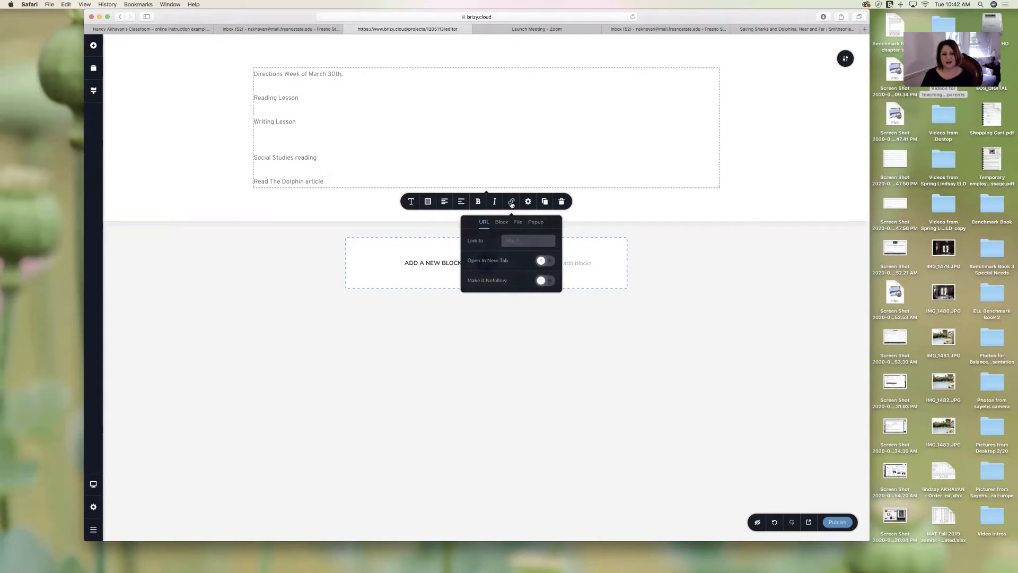
{"action": "left_click", "coordinate": [325, 181]}
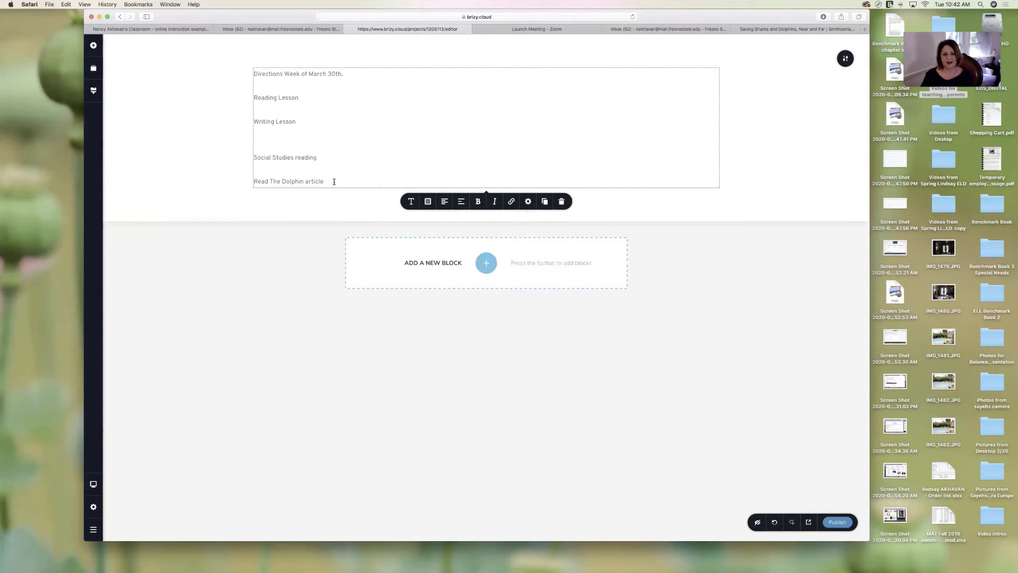
{"action": "left_click_drag", "start_coordinate": [334, 180], "coordinate": [253, 182]}
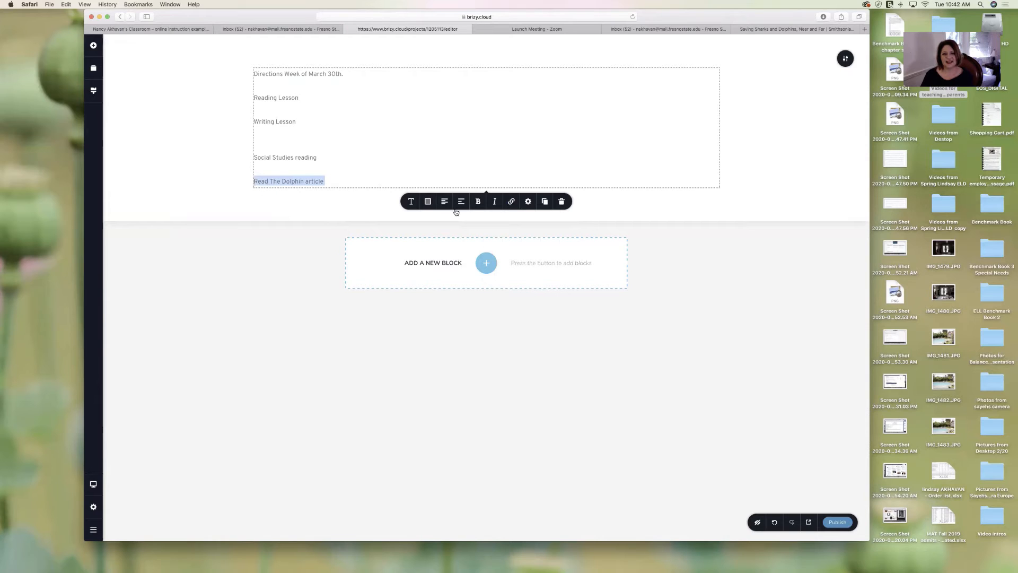
{"action": "left_click", "coordinate": [511, 201]}
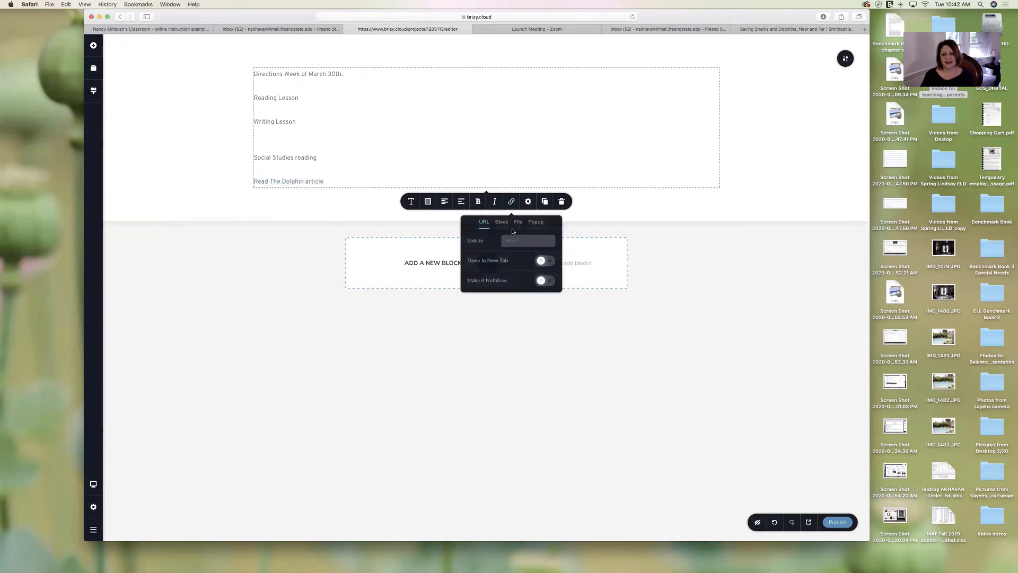
{"action": "key", "text": "super+v"}
{"action": "left_click", "coordinate": [648, 236]}
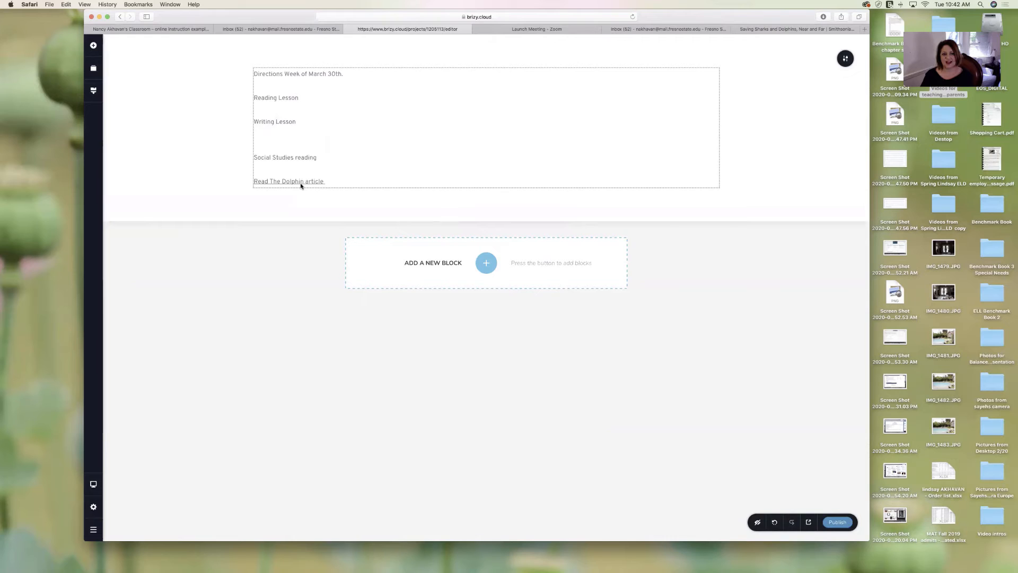
- Insert a new 'Link to Padlet' line directly under Reading Lesson
{"action": "left_click", "coordinate": [312, 96]}
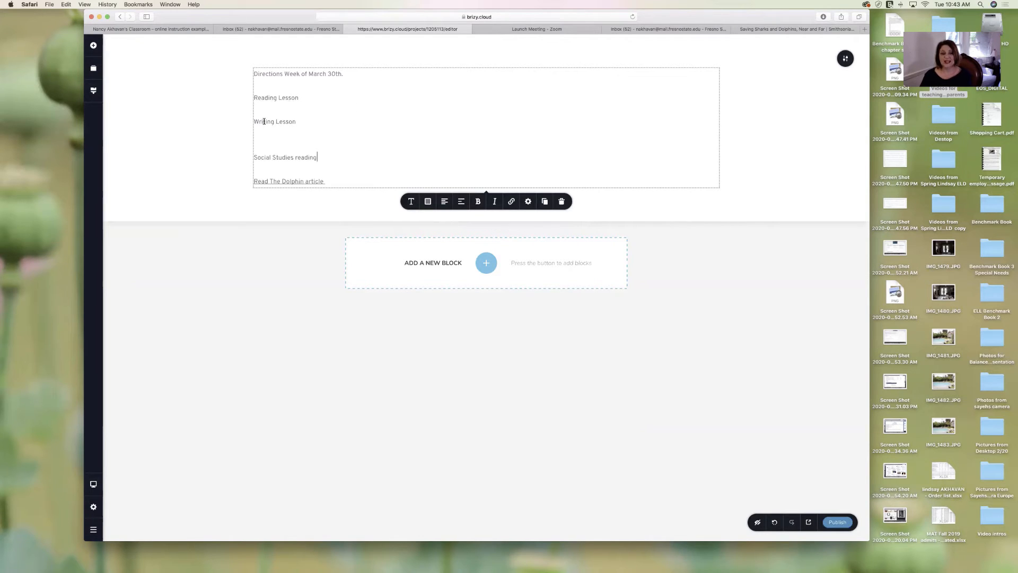
{"action": "left_click", "coordinate": [311, 103]}
{"action": "key", "text": "Return"}
{"action": "key", "text": "Return"}
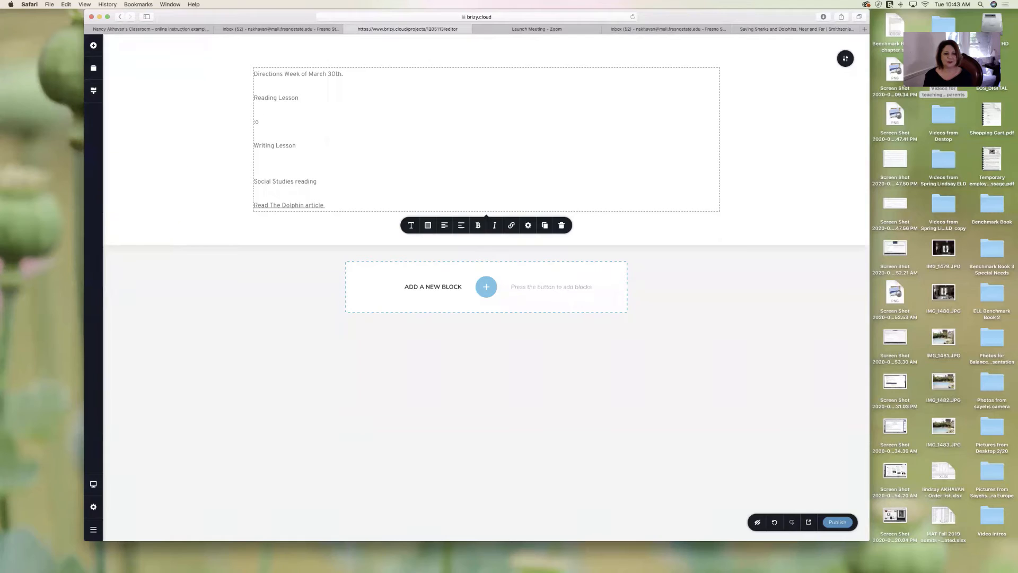
{"action": "type", "text": "insert"}
{"action": "key", "text": "BackSpace"}
{"action": "key", "text": "BackSpace"}
{"action": "key", "text": "BackSpace"}
{"action": "key", "text": "BackSpace"}
{"action": "key", "text": "BackSpace"}
{"action": "key", "text": "BackSpace"}
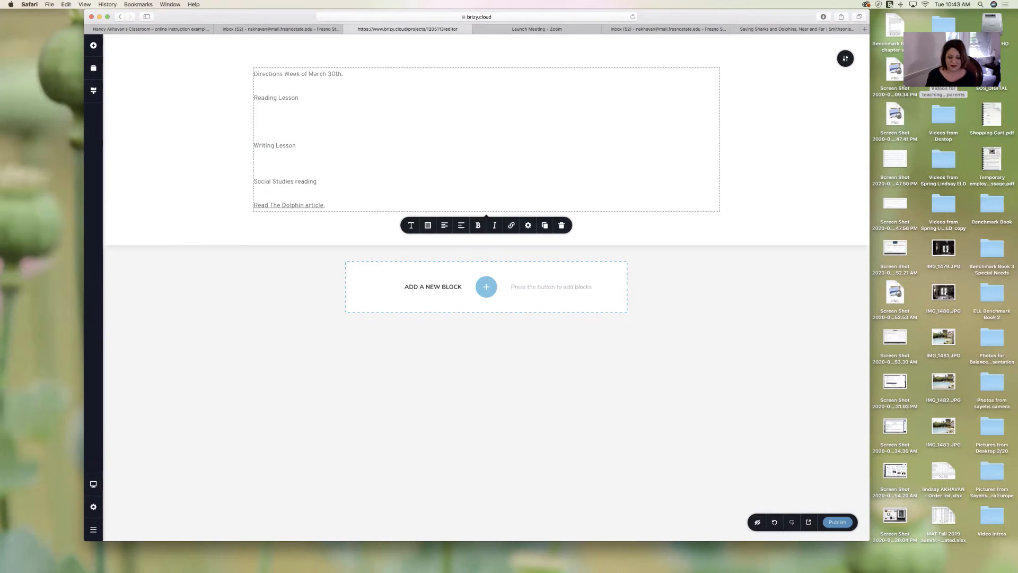
{"action": "type", "text": "Link to P"}
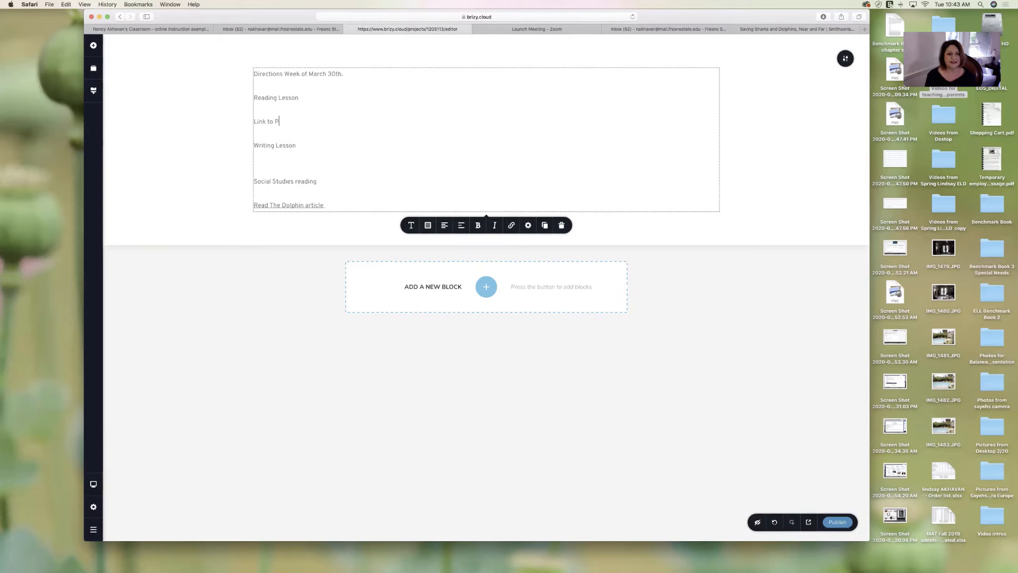
{"action": "type", "text": "adlet"}
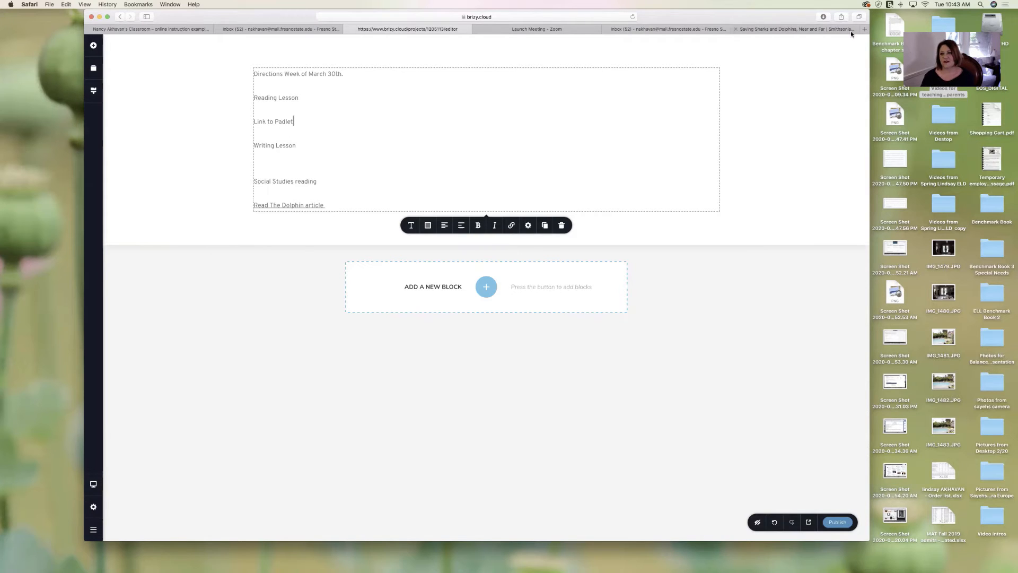
{"action": "left_click", "coordinate": [864, 29]}
- Go to the Padlet website and open its sign-in page
{"action": "type", "text": "padlet.com"}
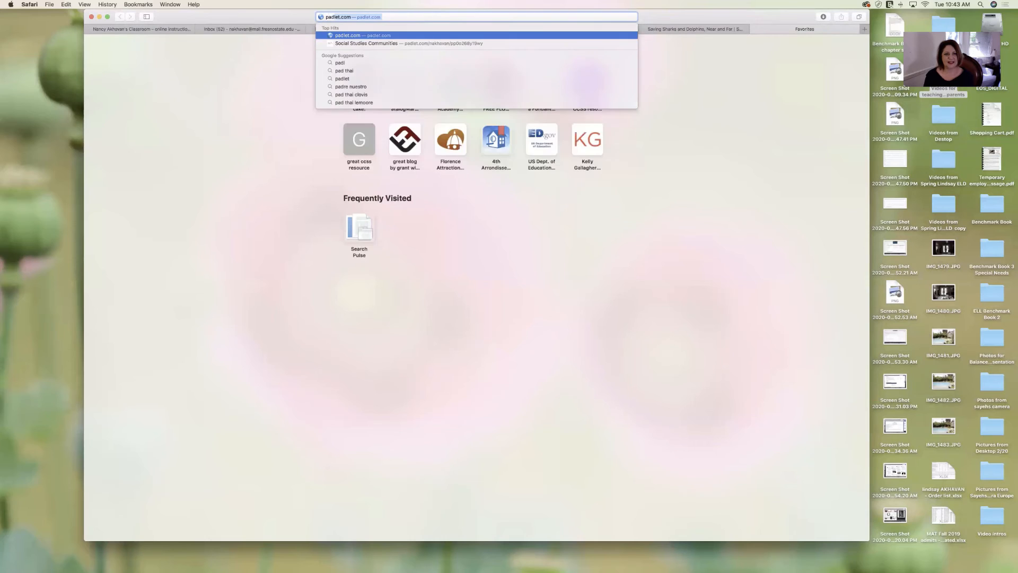
{"action": "key", "text": "Return"}
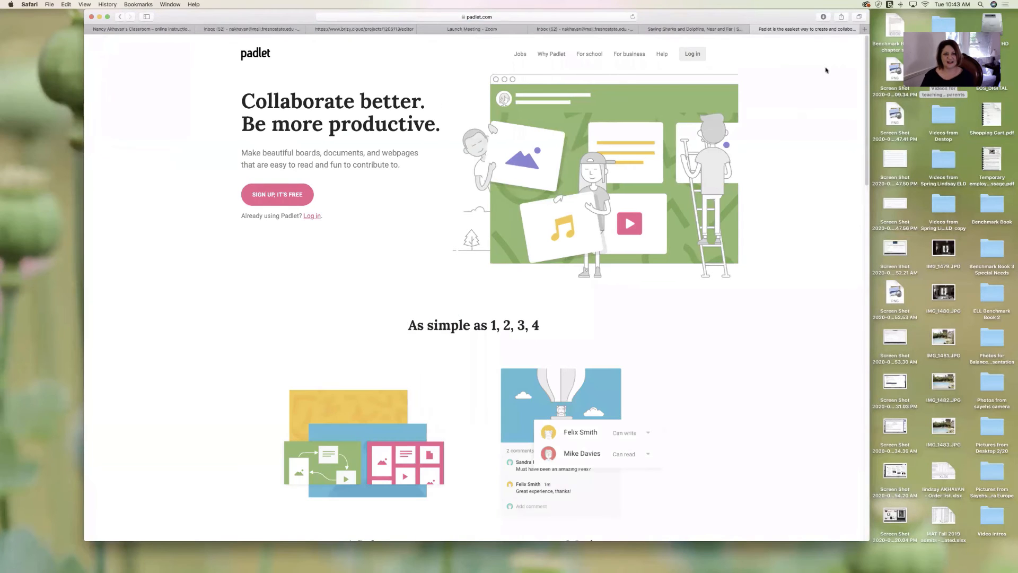
{"action": "left_click", "coordinate": [703, 57]}
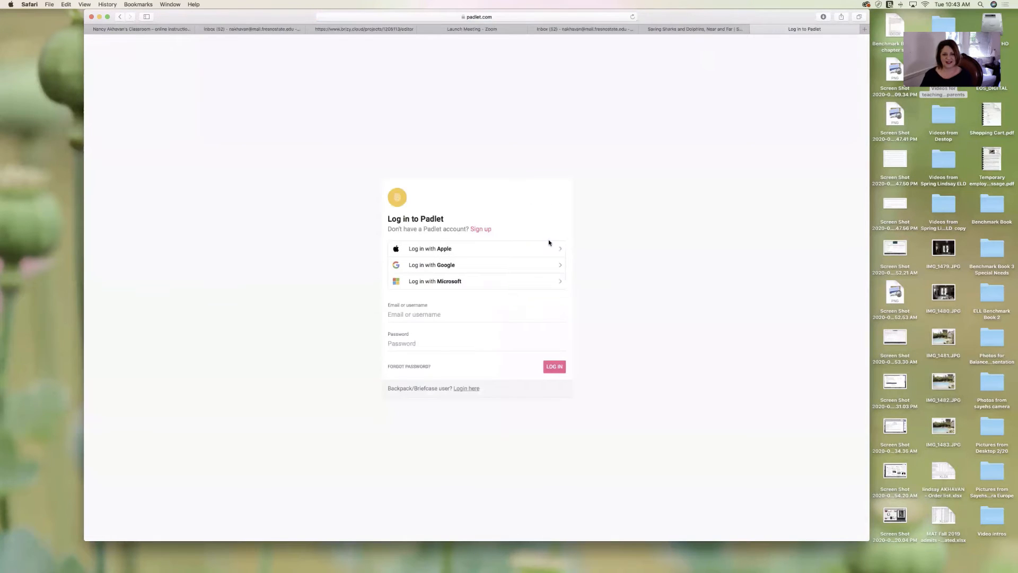
- Enter the account e-mail and password to log in, decline saving the password, and return to Brizy
{"action": "left_click", "coordinate": [490, 313]}
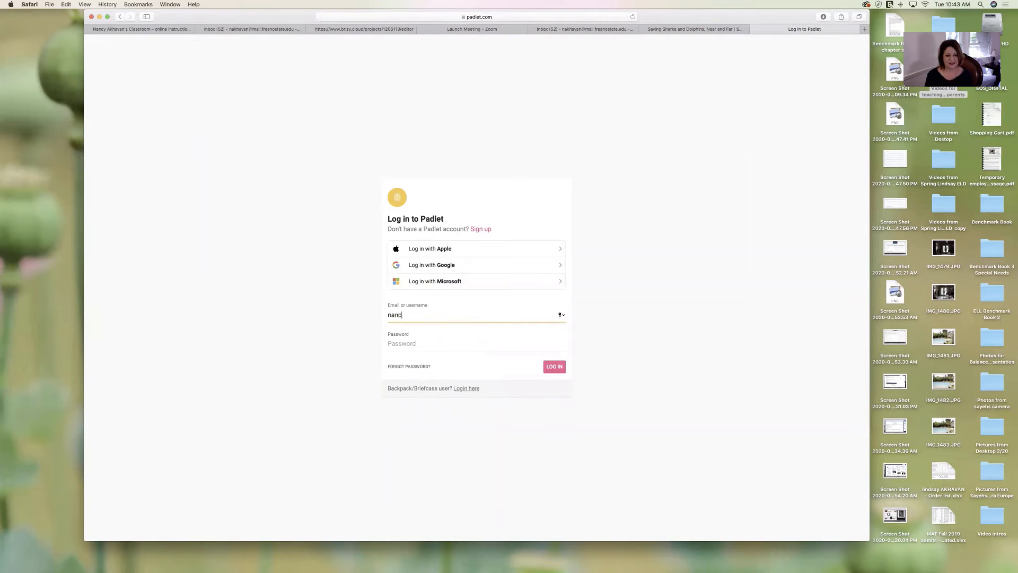
{"action": "right_click", "coordinate": [482, 342]}
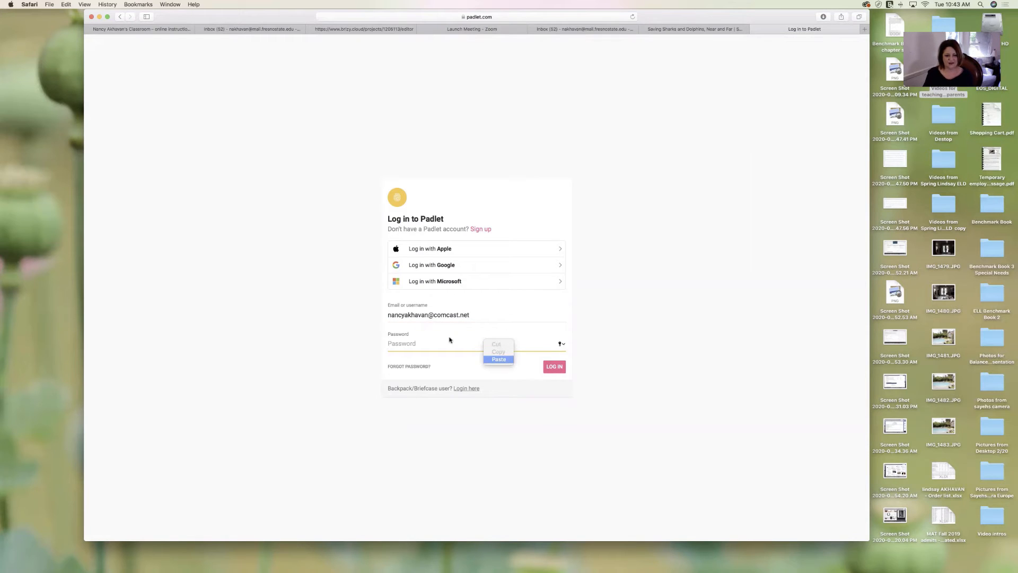
{"action": "key", "text": "Escape"}
{"action": "type", "text": "••"}
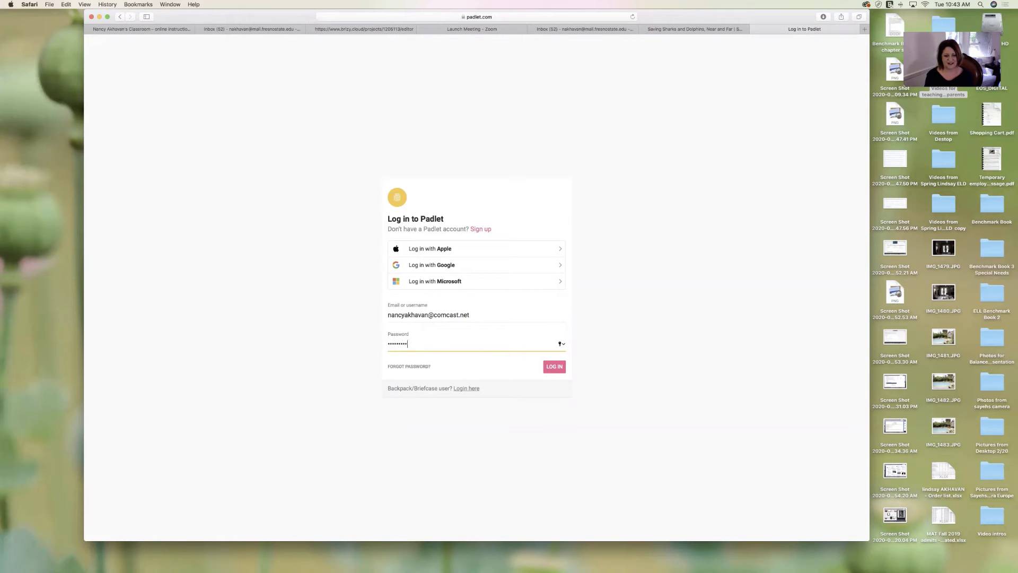
{"action": "key", "text": "Return"}
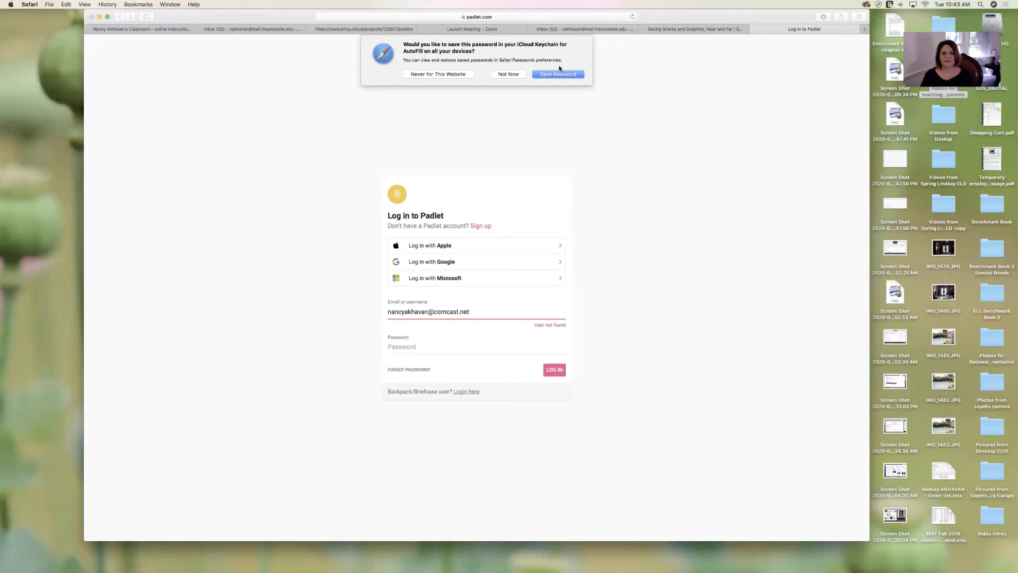
{"action": "left_click", "coordinate": [508, 74]}
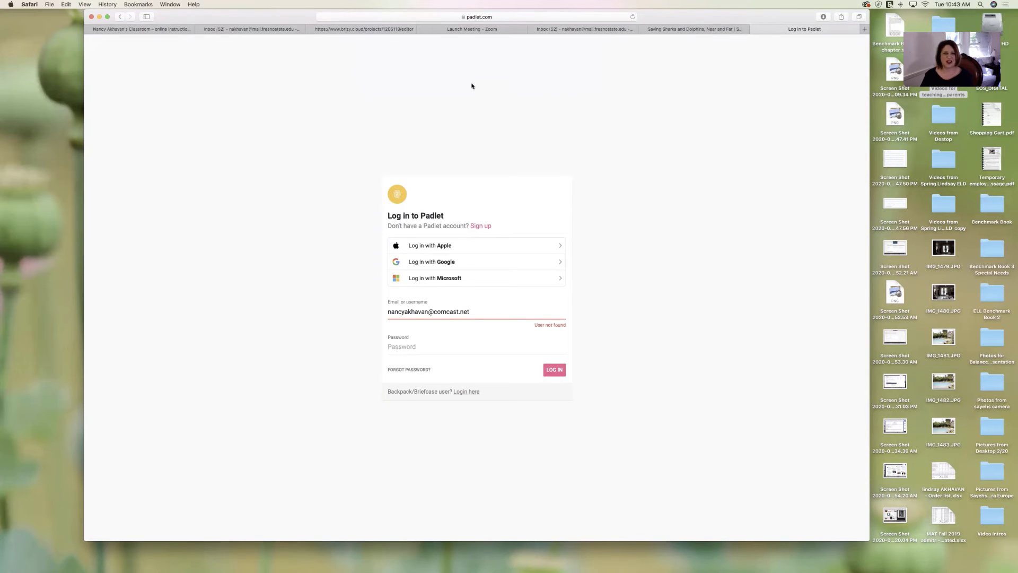
{"action": "left_click", "coordinate": [387, 28]}
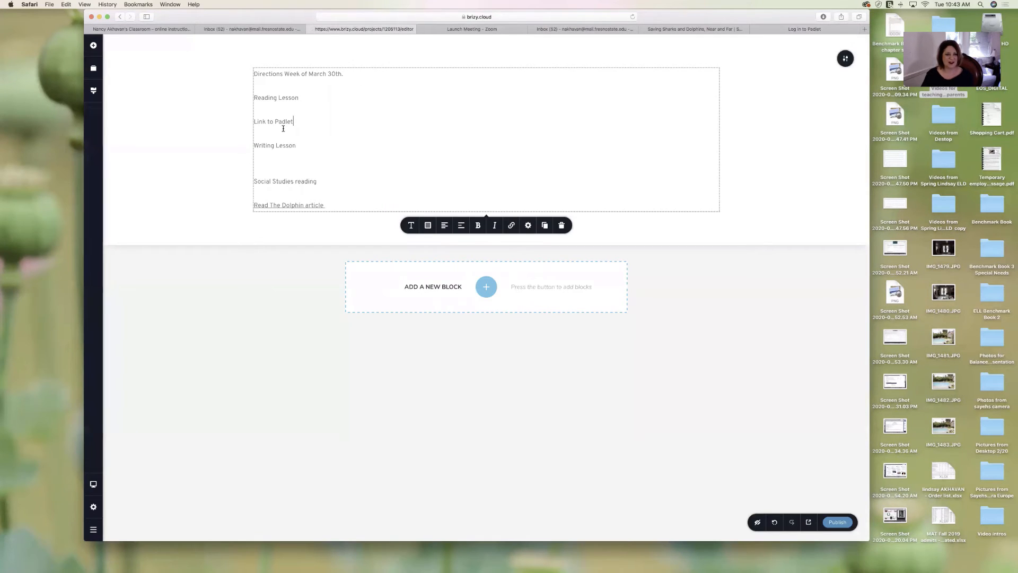
{"action": "triple_click", "coordinate": [297, 122]}
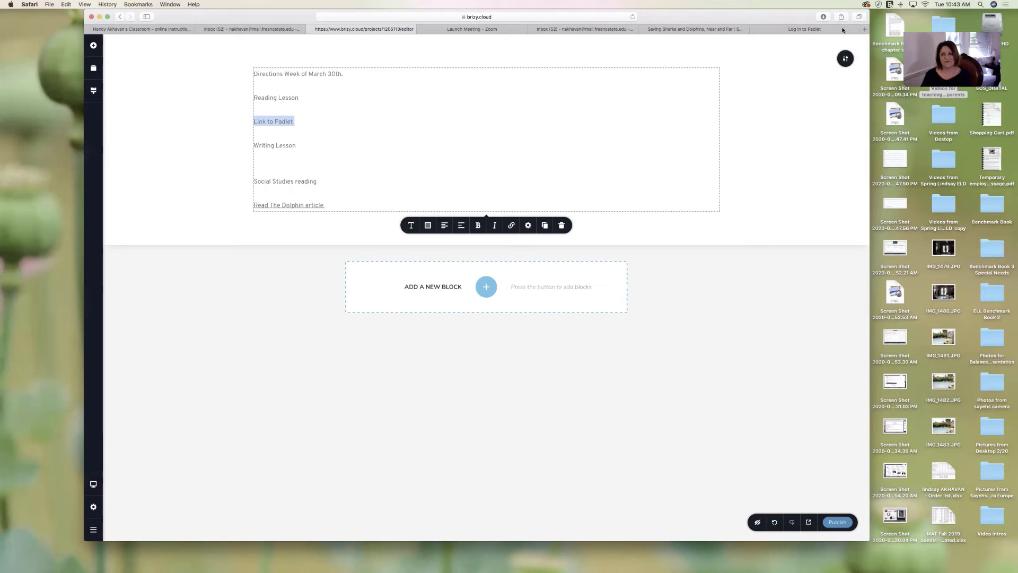
{"action": "left_click", "coordinate": [543, 19]}
{"action": "left_click", "coordinate": [800, 131]}
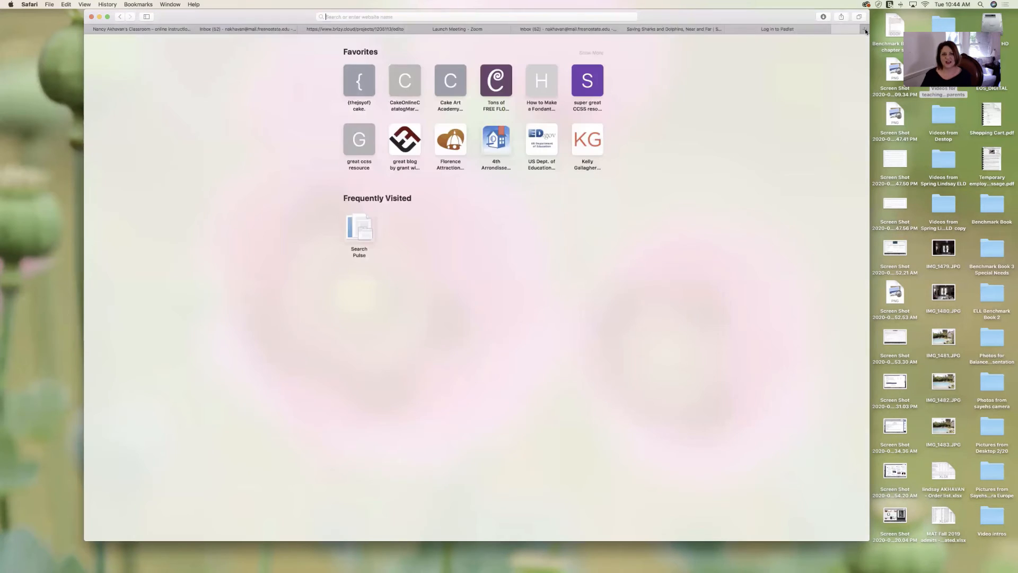
- Open Gmail in a new tab and launch Google Drive from the Google apps grid
{"action": "left_click", "coordinate": [865, 31]}
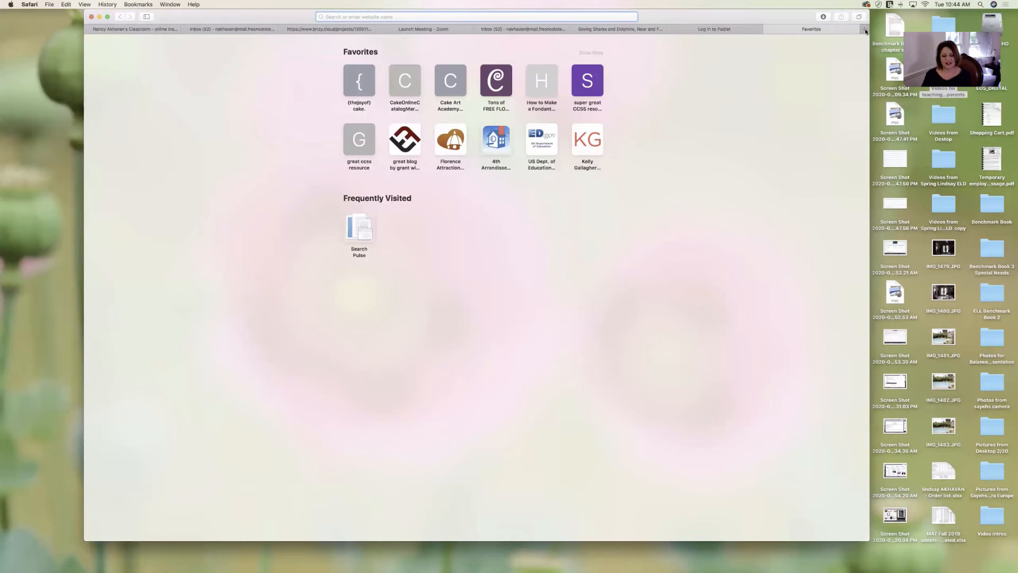
{"action": "type", "text": "gm"}
{"action": "key", "text": "BackSpace"}
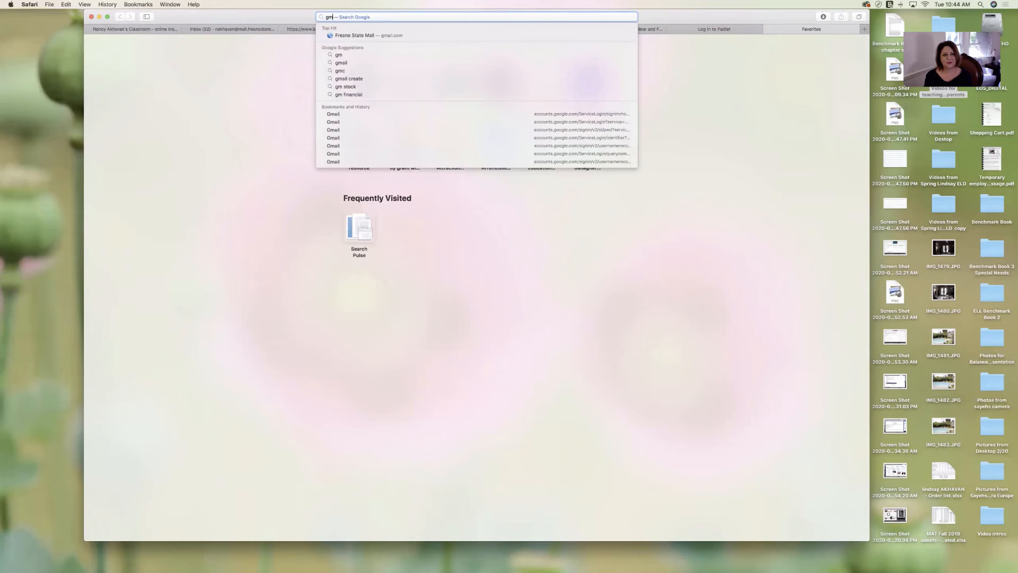
{"action": "type", "text": "ail.google.co"}
{"action": "key", "text": "Return"}
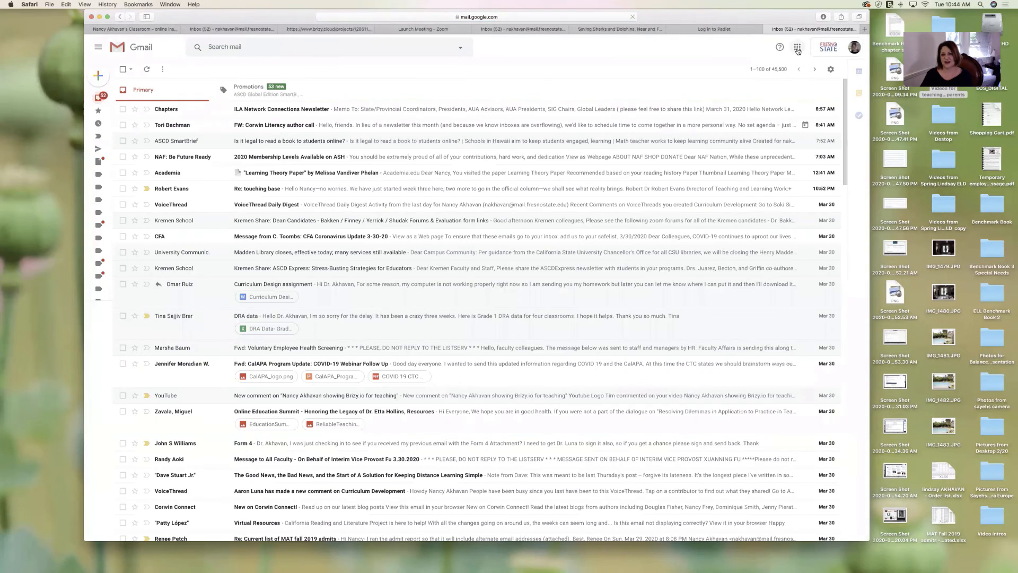
{"action": "left_click", "coordinate": [797, 47]}
{"action": "left_click", "coordinate": [840, 83]}
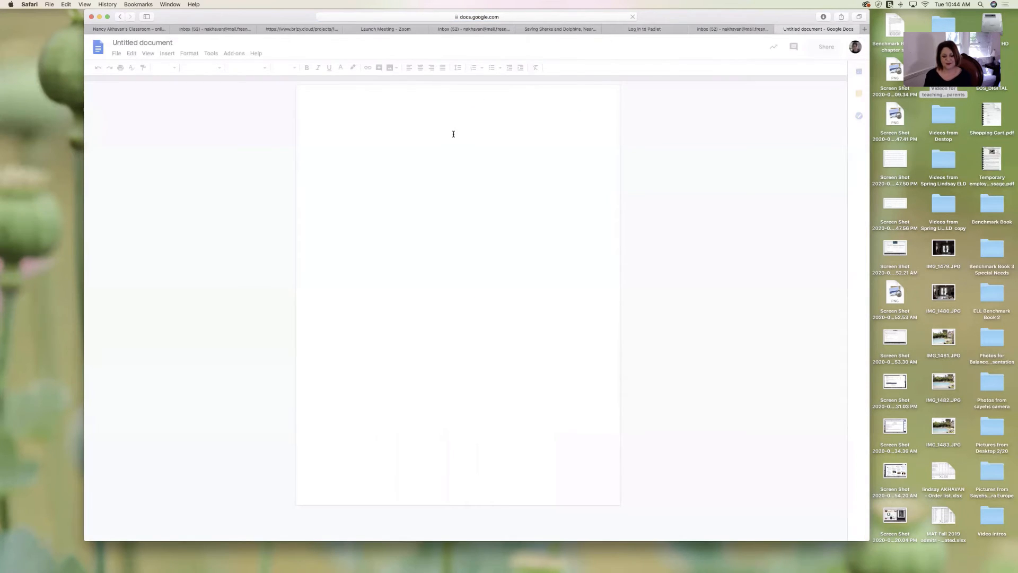
- Title the new Google Doc 'Reading Directions', copy its view-only share link, and return to Brizy
{"action": "type", "text": "Rea"}
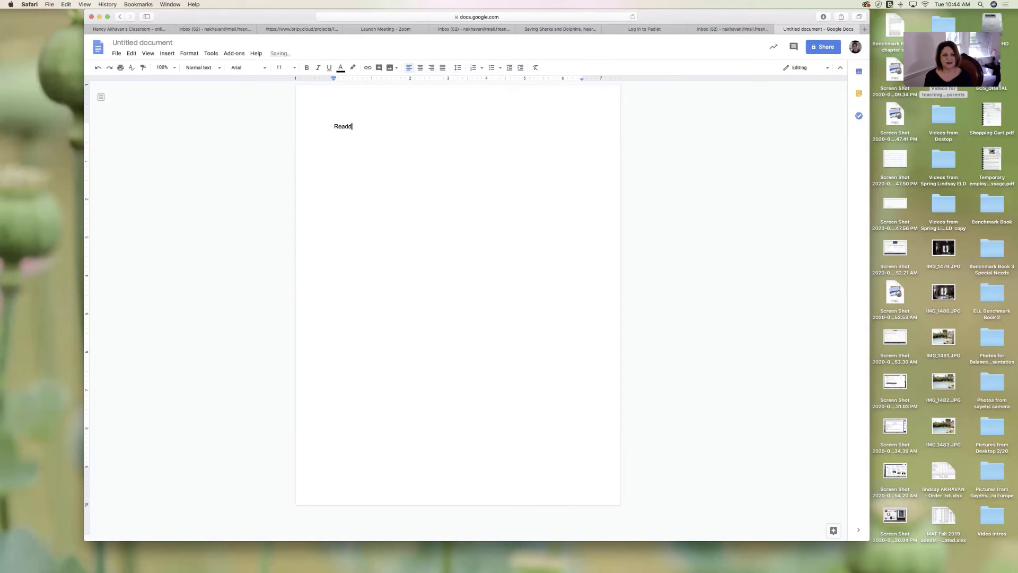
{"action": "type", "text": "dd"}
{"action": "key", "text": "BackSpace"}
{"action": "type", "text": "ing Directions"}
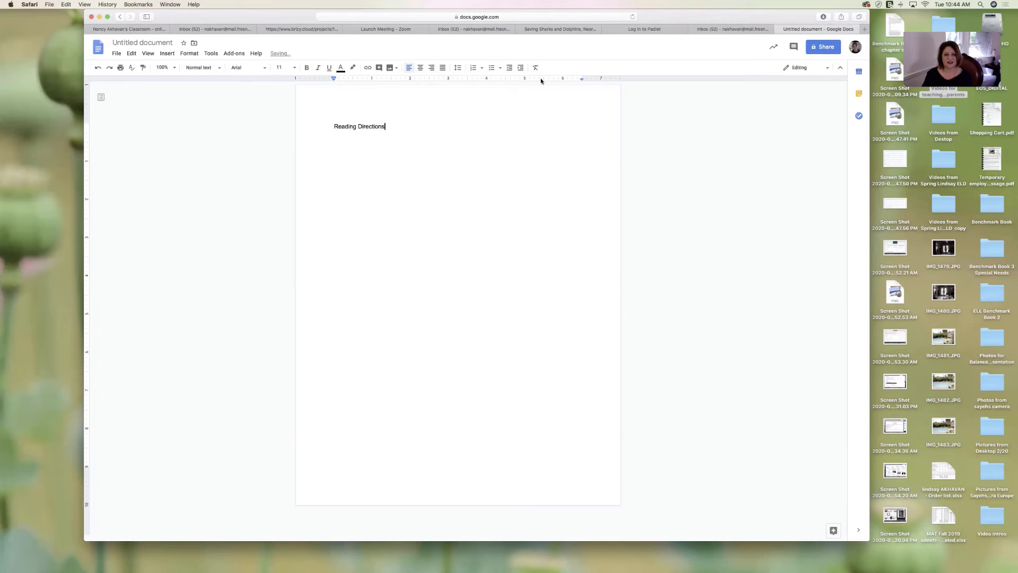
{"action": "left_click", "coordinate": [814, 49]}
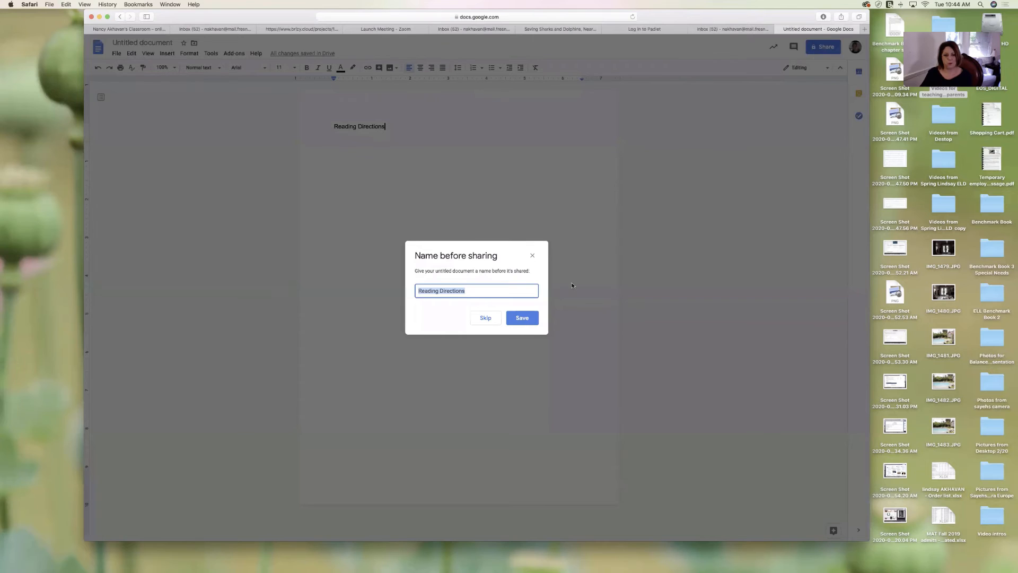
{"action": "left_click", "coordinate": [522, 317]}
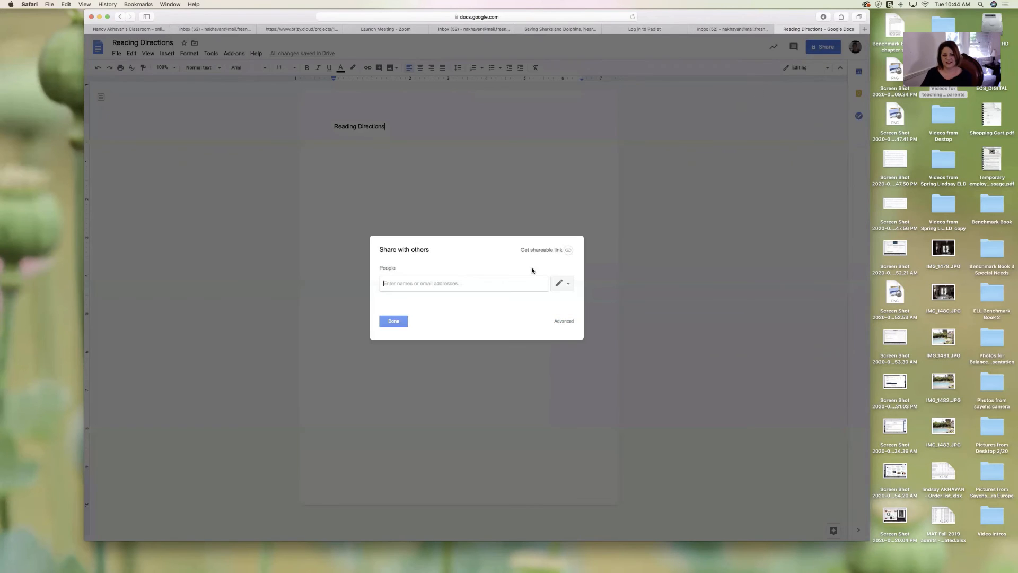
{"action": "left_click", "coordinate": [568, 251]}
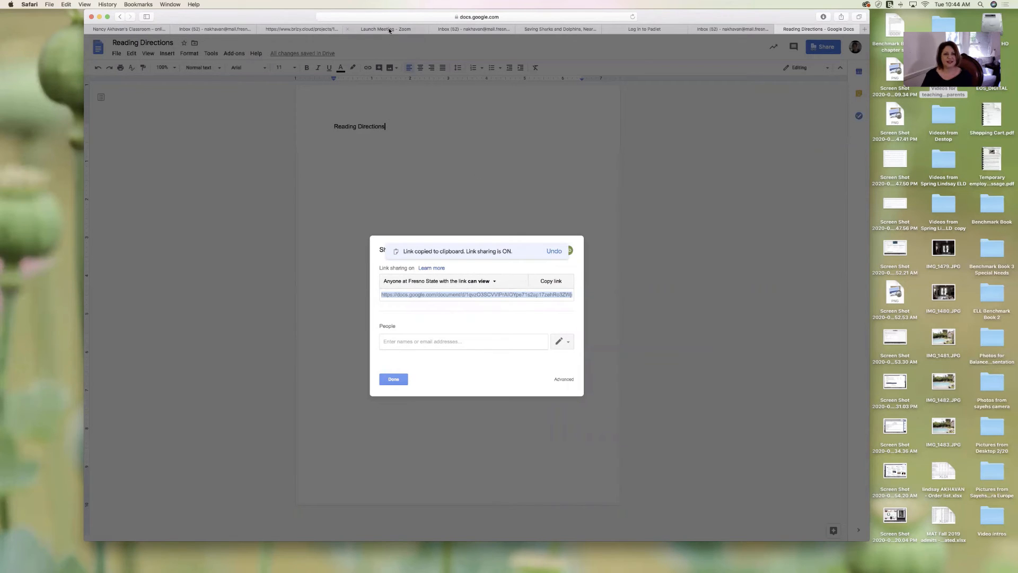
{"action": "left_click", "coordinate": [334, 31]}
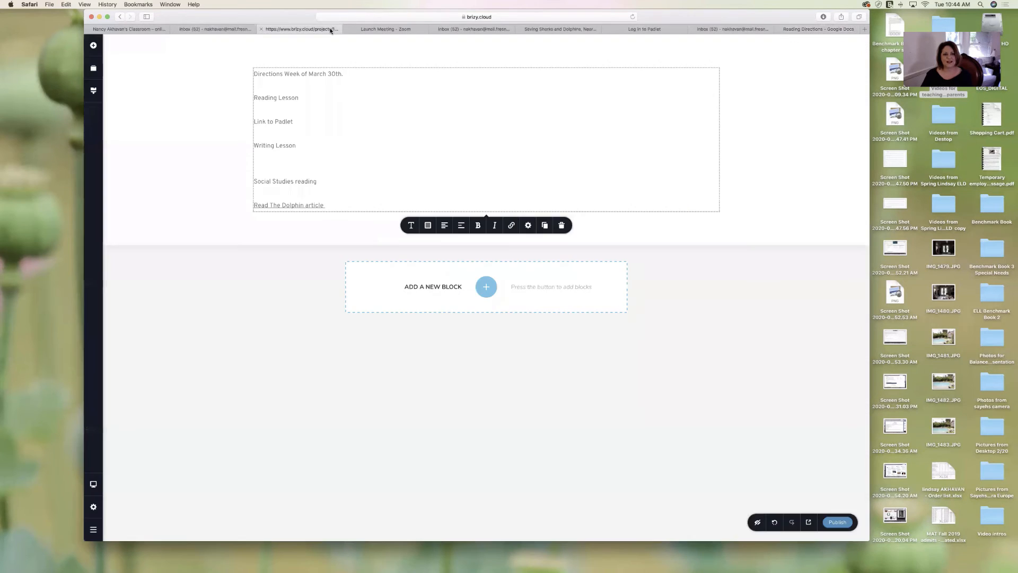
- Reword 'Padlet' to 'Link to Google Doc', link it to the shared Reading Directions doc, and publish
{"action": "left_click_drag", "start_coordinate": [295, 122], "coordinate": [270, 122]}
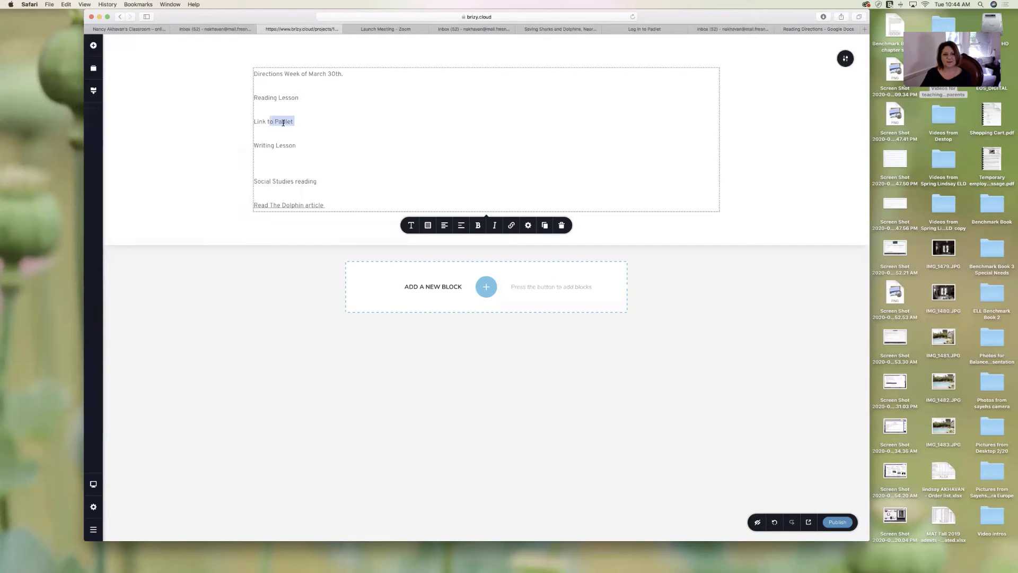
{"action": "type", "text": "Go"}
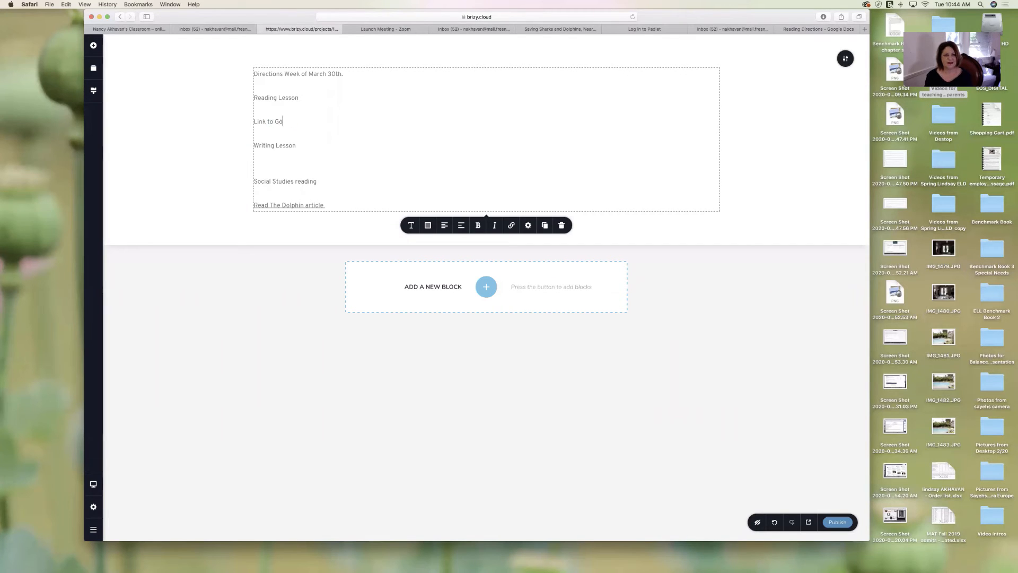
{"action": "type", "text": "ogle Doc"}
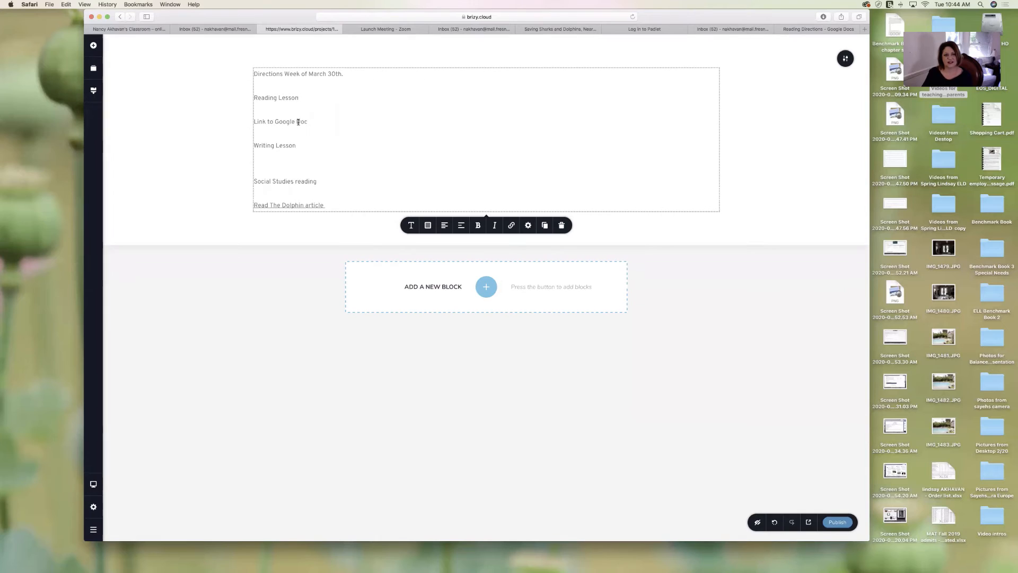
{"action": "left_click_drag", "start_coordinate": [306, 121], "coordinate": [254, 122]}
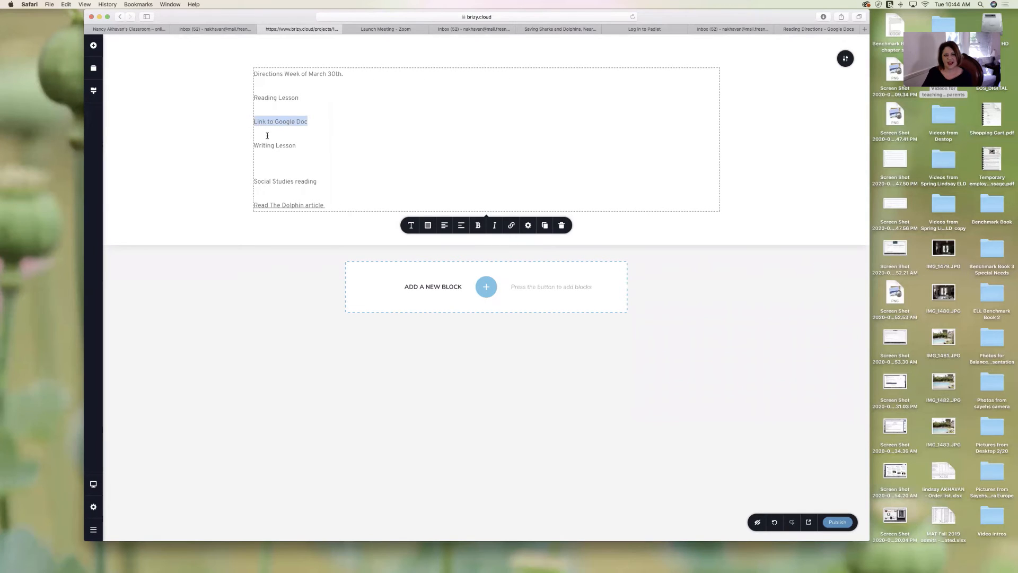
{"action": "left_click", "coordinate": [511, 226]}
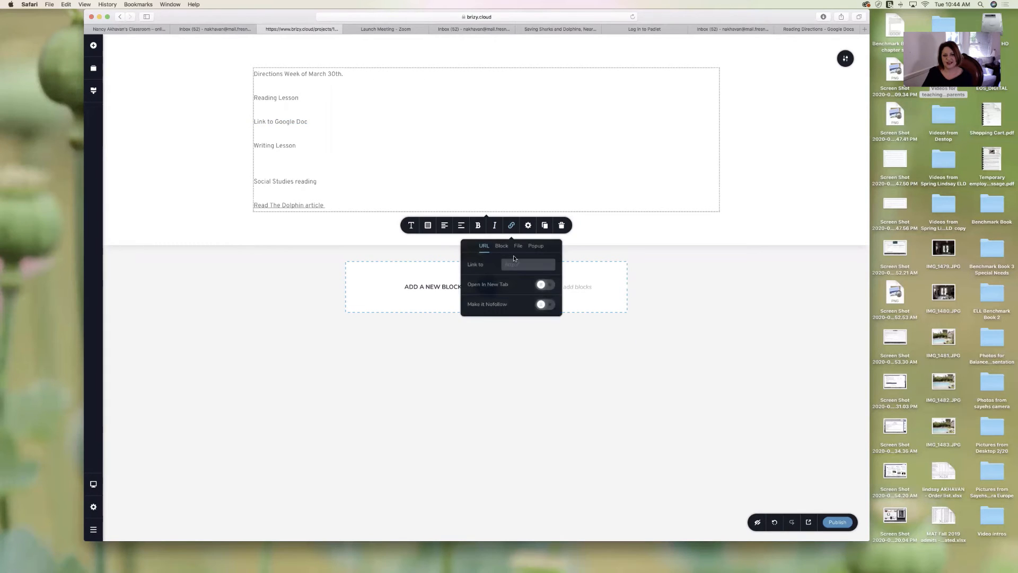
{"action": "key", "text": "super+v"}
{"action": "left_click", "coordinate": [647, 263]}
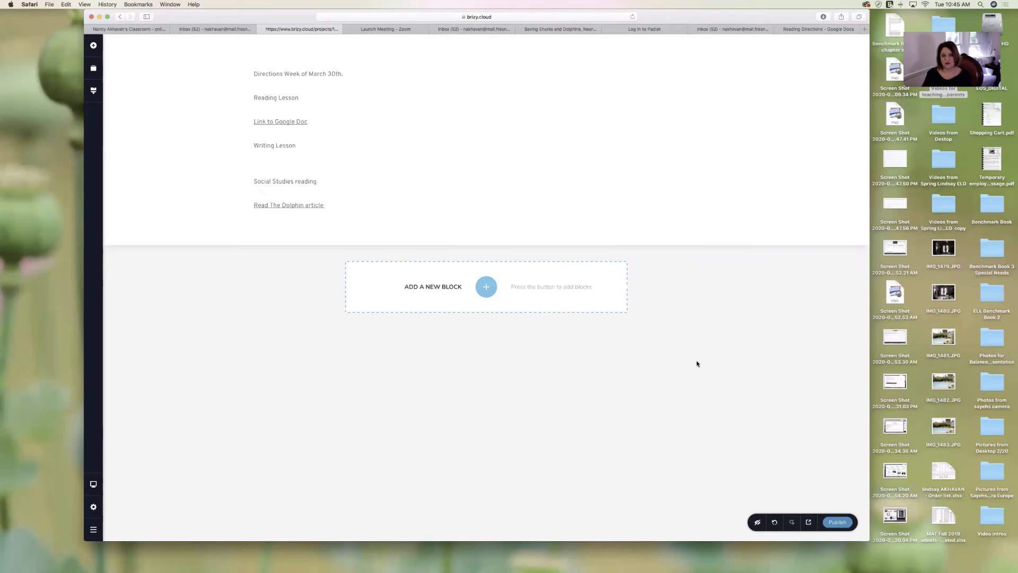
{"action": "left_click", "coordinate": [838, 523]}
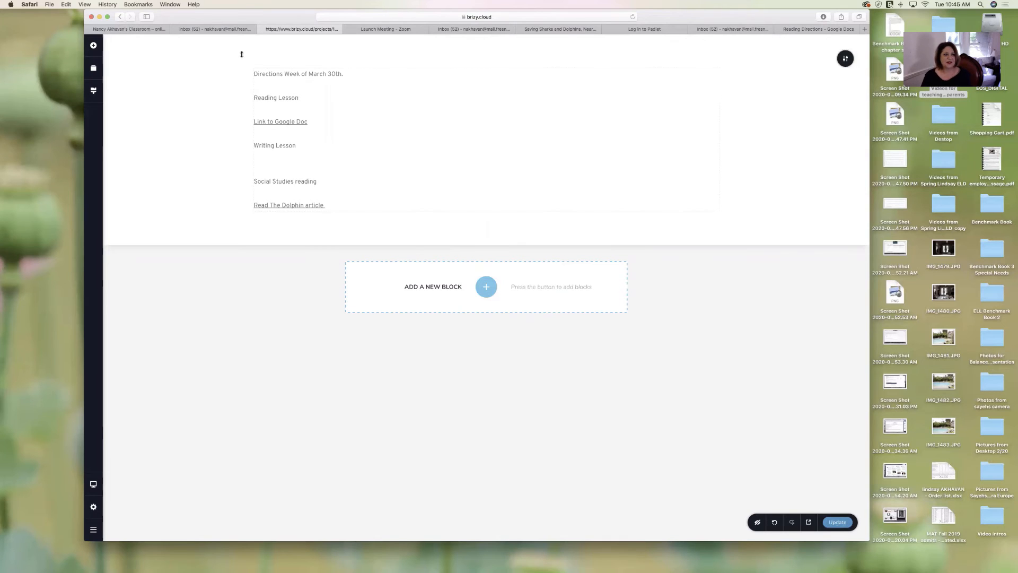
- Leave the directions editor and return to the Brizy Cloud Admin list of Projects #1, #2 and #3
{"action": "left_click", "coordinate": [119, 17]}
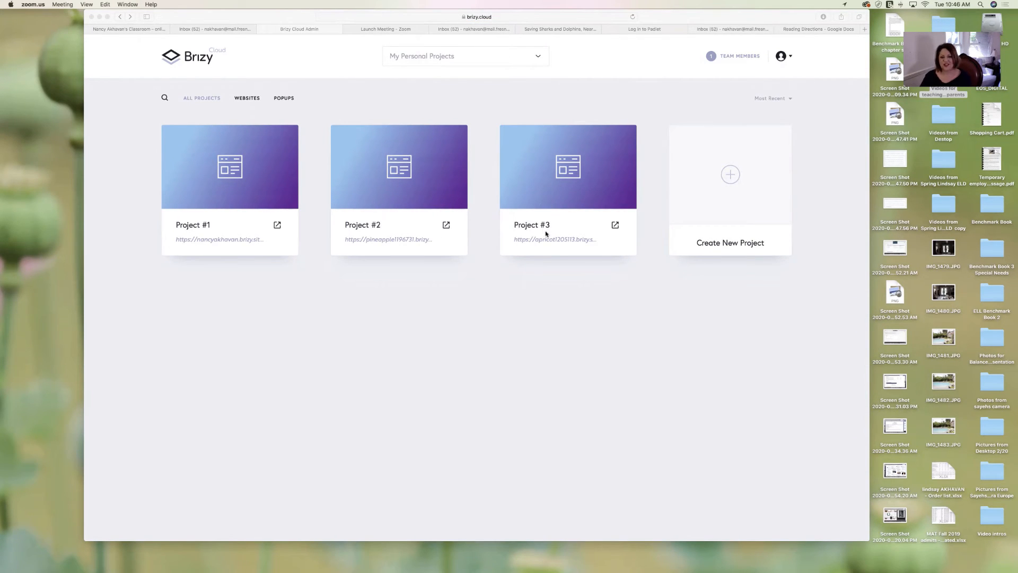
{"action": "left_click", "coordinate": [564, 179]}
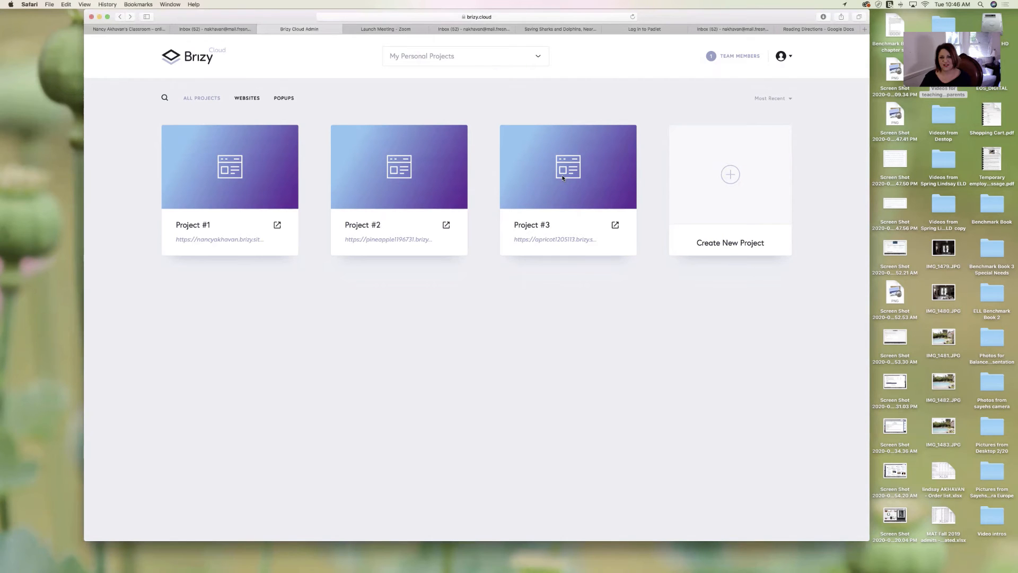
{"action": "left_click", "coordinate": [567, 169]}
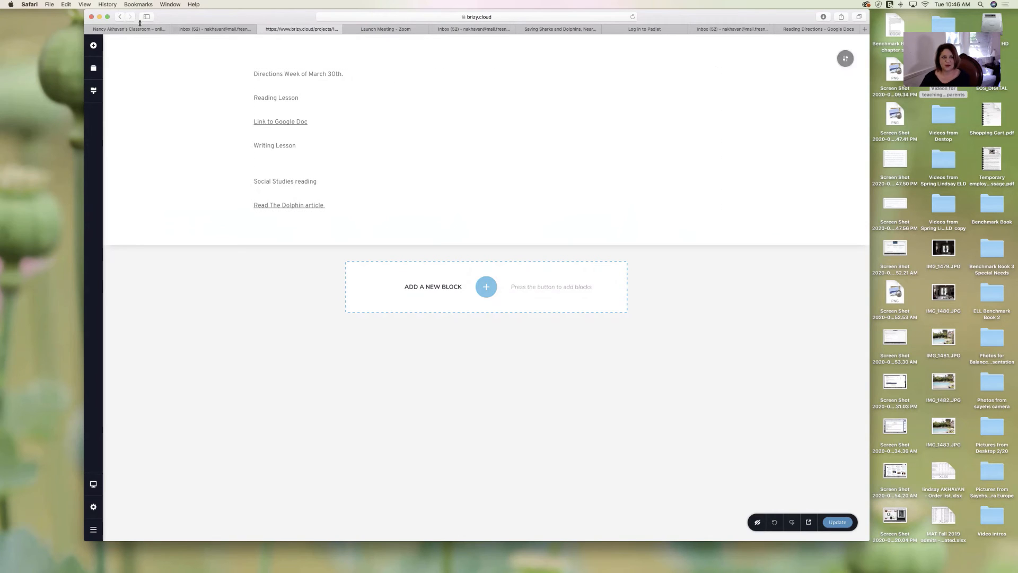
{"action": "left_click", "coordinate": [119, 16]}
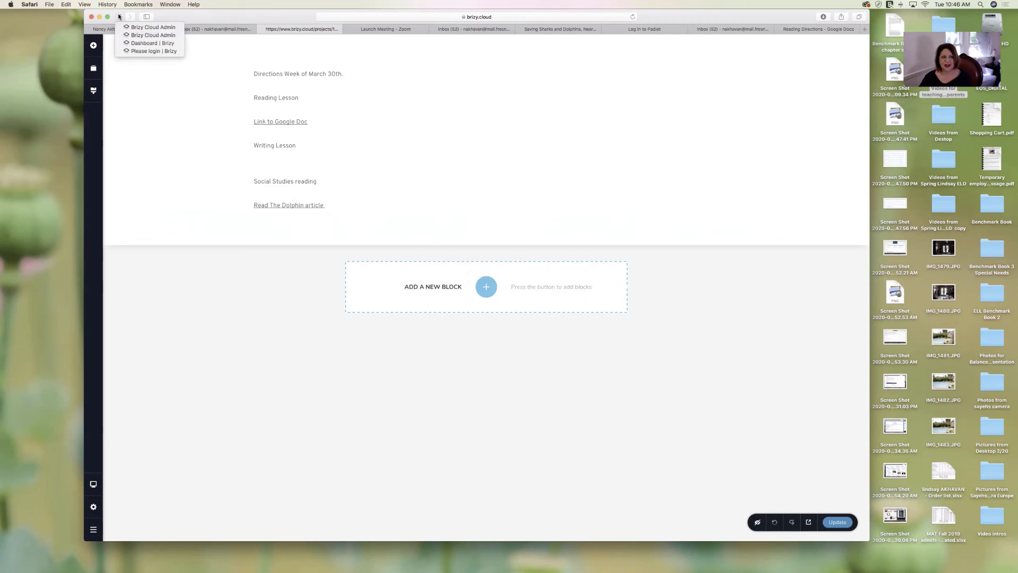
{"action": "left_click", "coordinate": [119, 17]}
{"action": "left_click", "coordinate": [120, 16]}
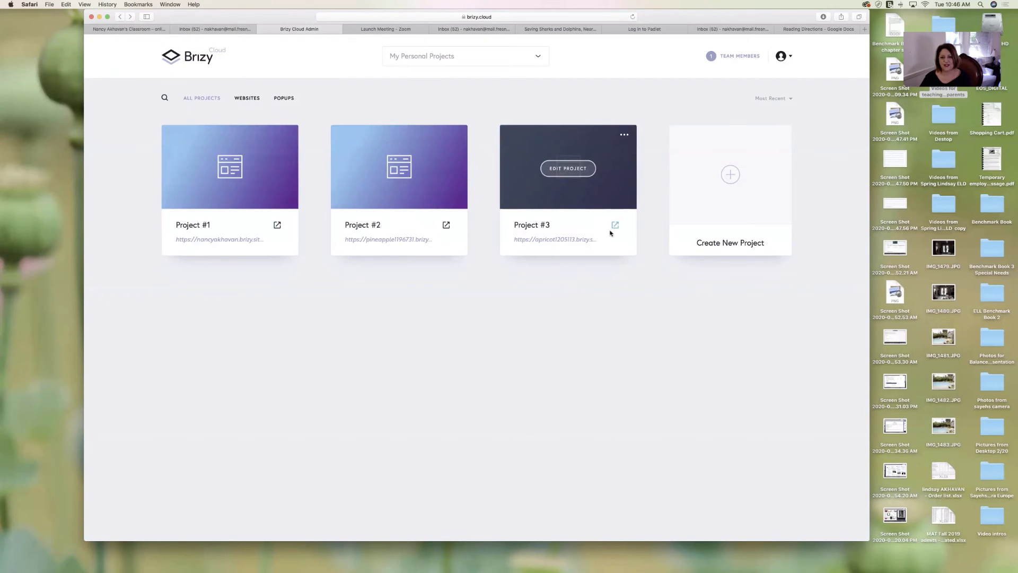
- Host Project #3 on a free .brizy.site subdomain named with a 'pagethree' ending, then view the live site
{"action": "left_click", "coordinate": [567, 242]}
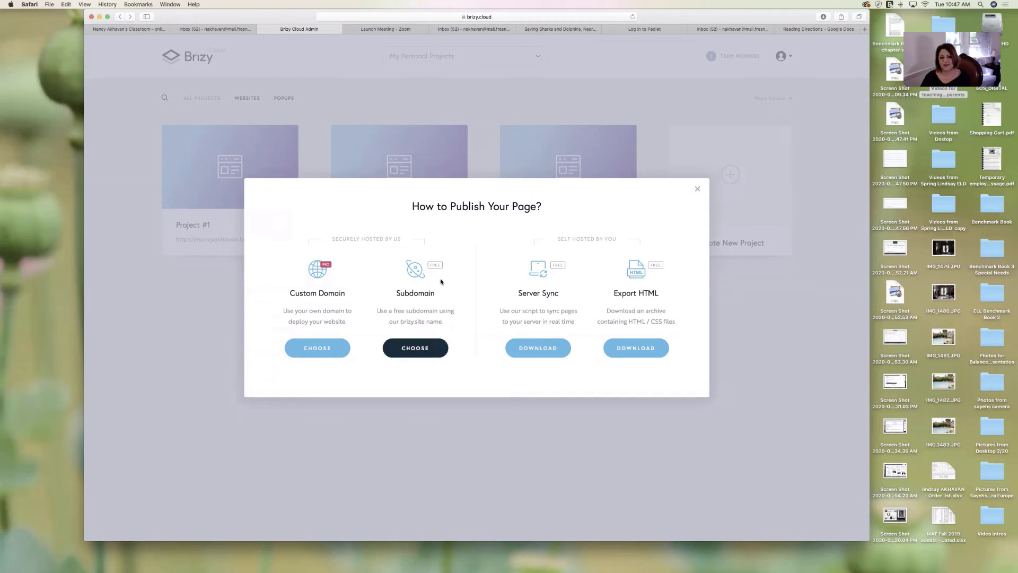
{"action": "left_click", "coordinate": [418, 350]}
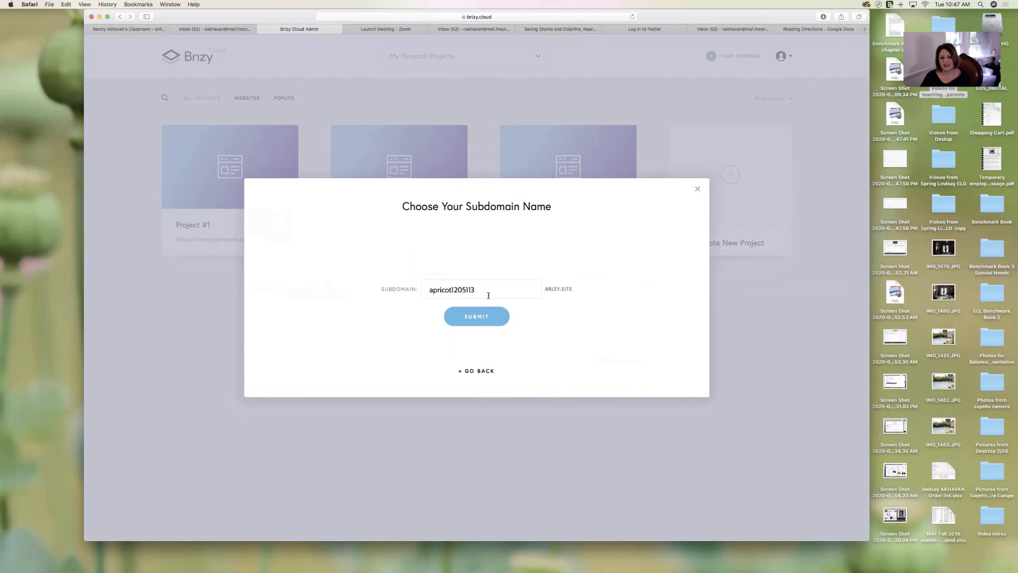
{"action": "left_click_drag", "start_coordinate": [484, 290], "coordinate": [422, 290]}
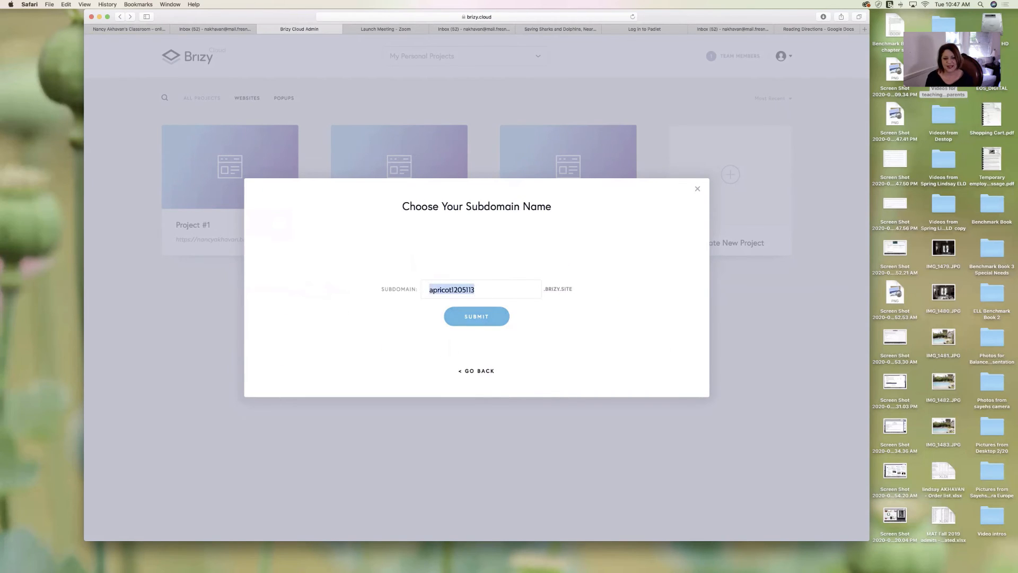
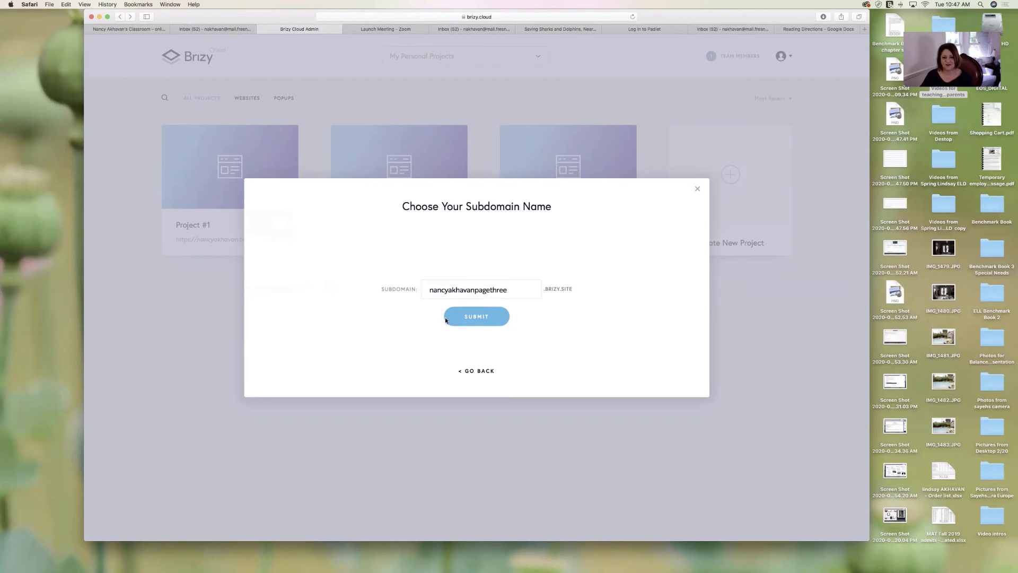
{"action": "left_click", "coordinate": [480, 319]}
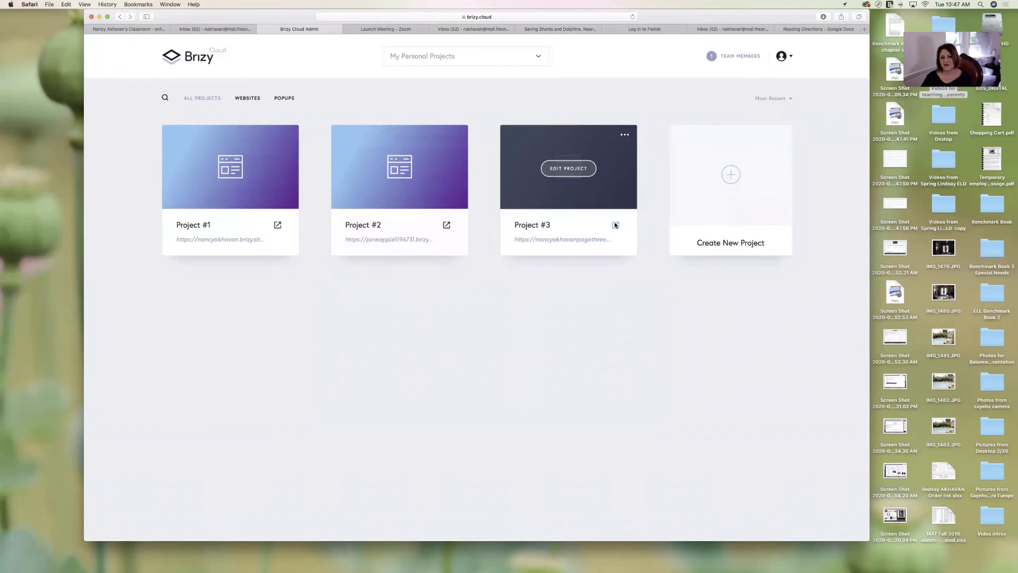
{"action": "left_click", "coordinate": [615, 225]}
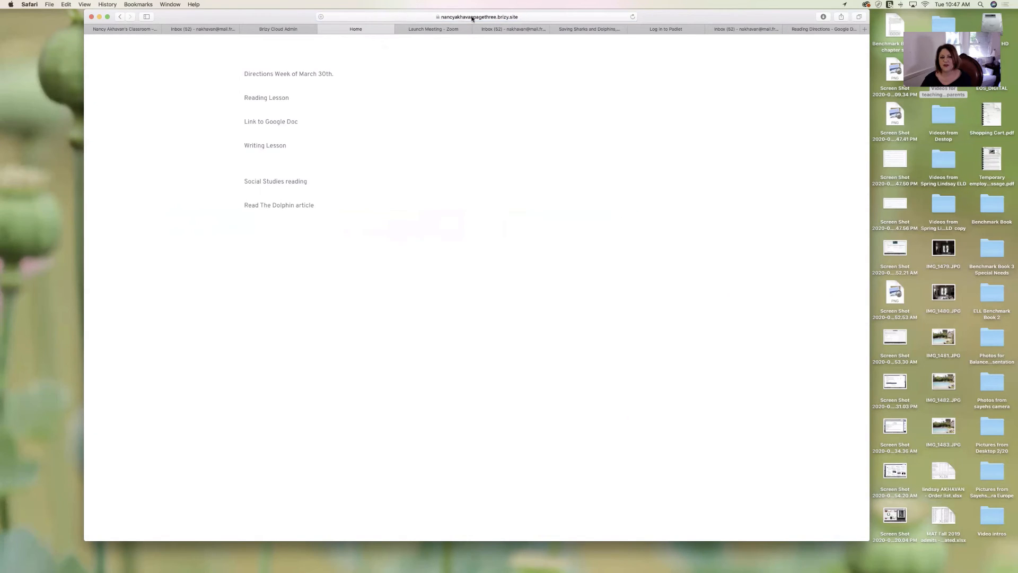
- Copy the live directions page's brizy.site address and switch back to the Brizy Cloud Admin tab
{"action": "left_click", "coordinate": [506, 16]}
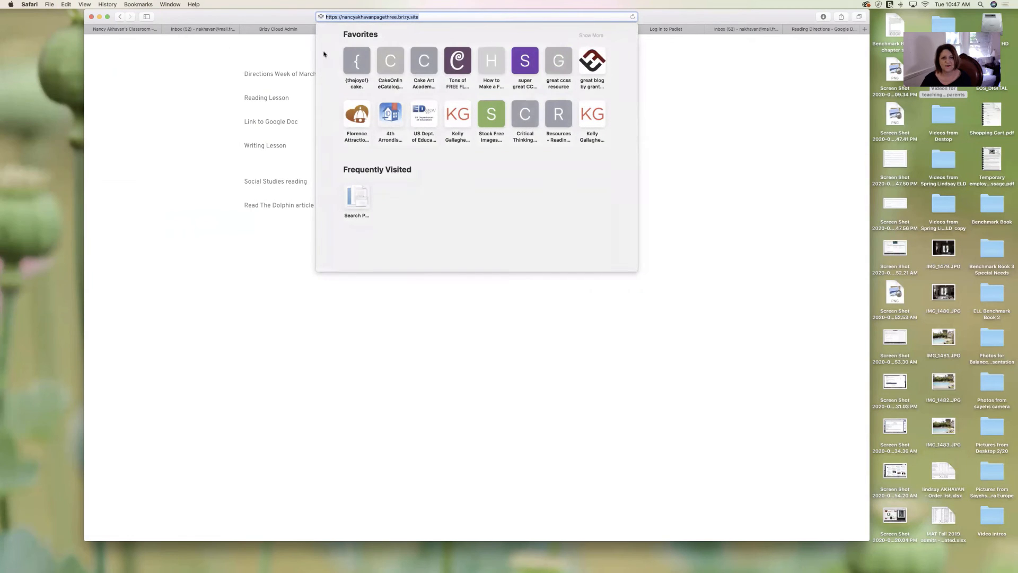
{"action": "left_click", "coordinate": [201, 97]}
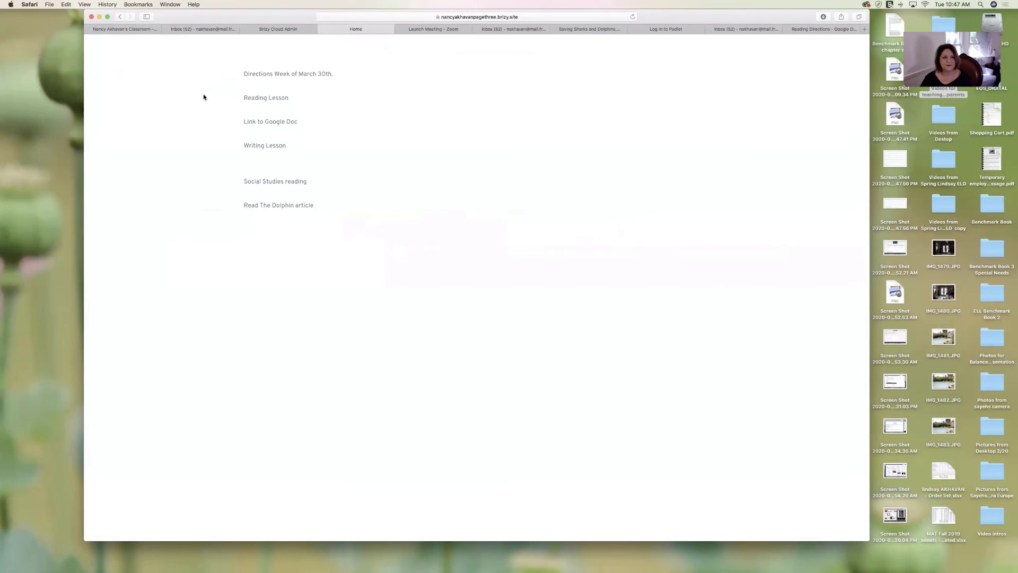
{"action": "left_click", "coordinate": [290, 30]}
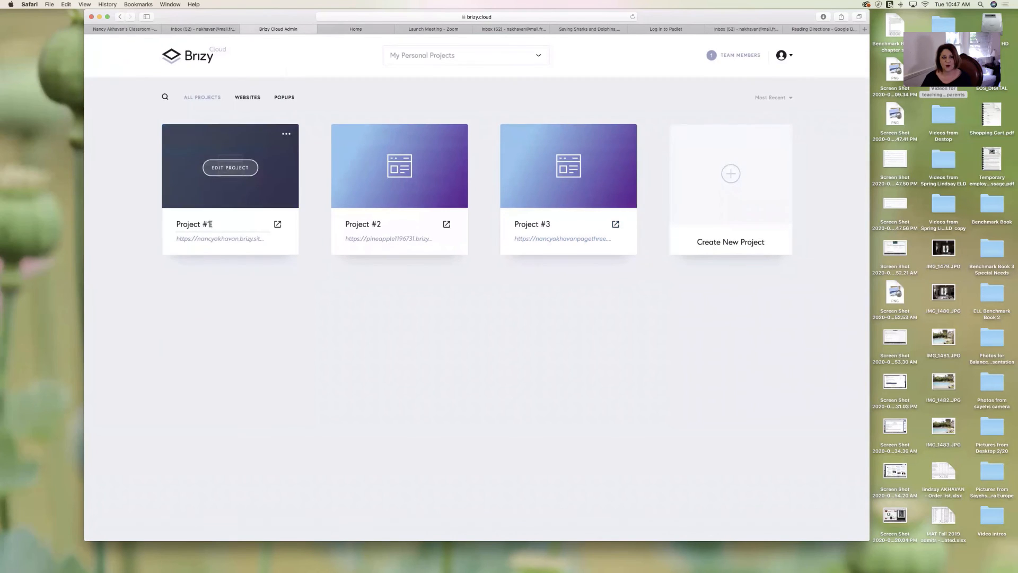
- Point Project #1's 'This weeks directions' button at the pagethree.brizy.site URL, then save and publish
{"action": "left_click", "coordinate": [226, 172]}
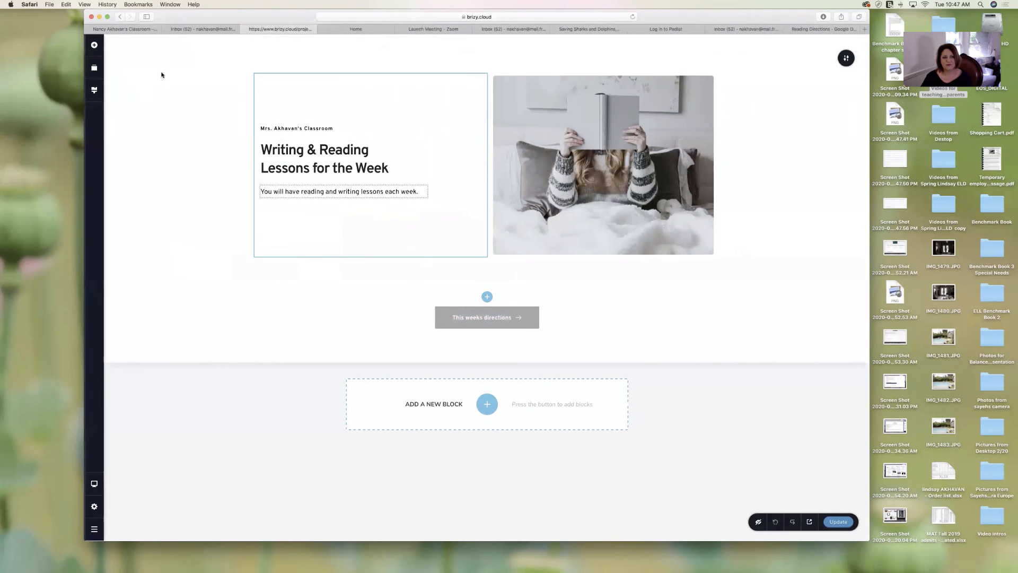
{"action": "left_click", "coordinate": [503, 318]}
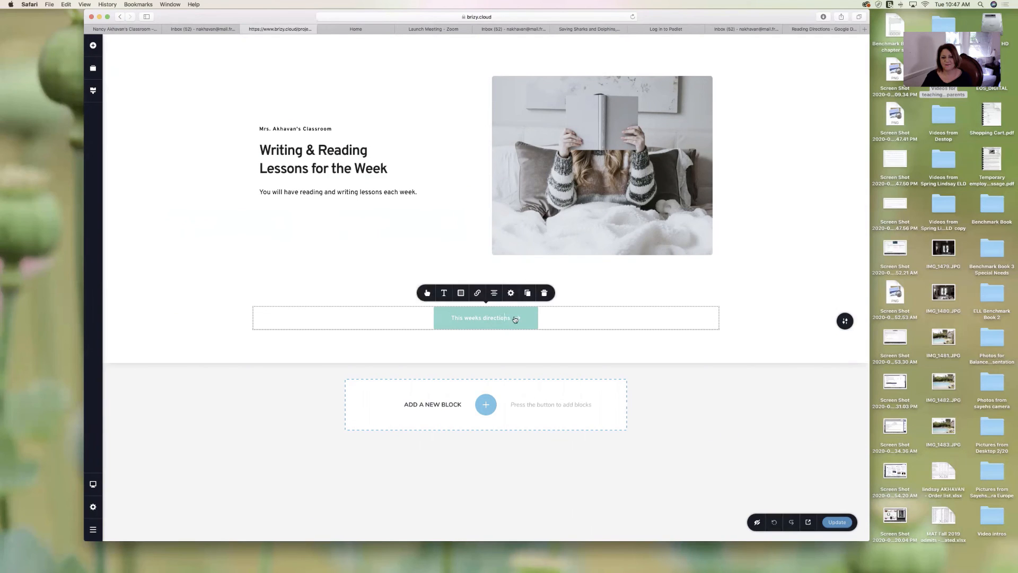
{"action": "left_click", "coordinate": [478, 294]}
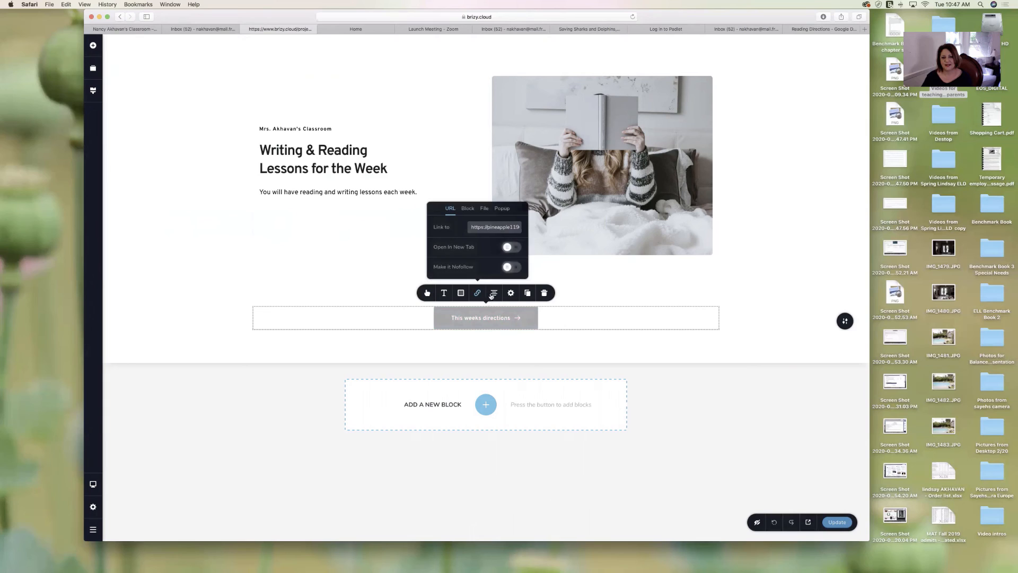
{"action": "triple_click", "coordinate": [487, 227]}
{"action": "key", "text": "super+v"}
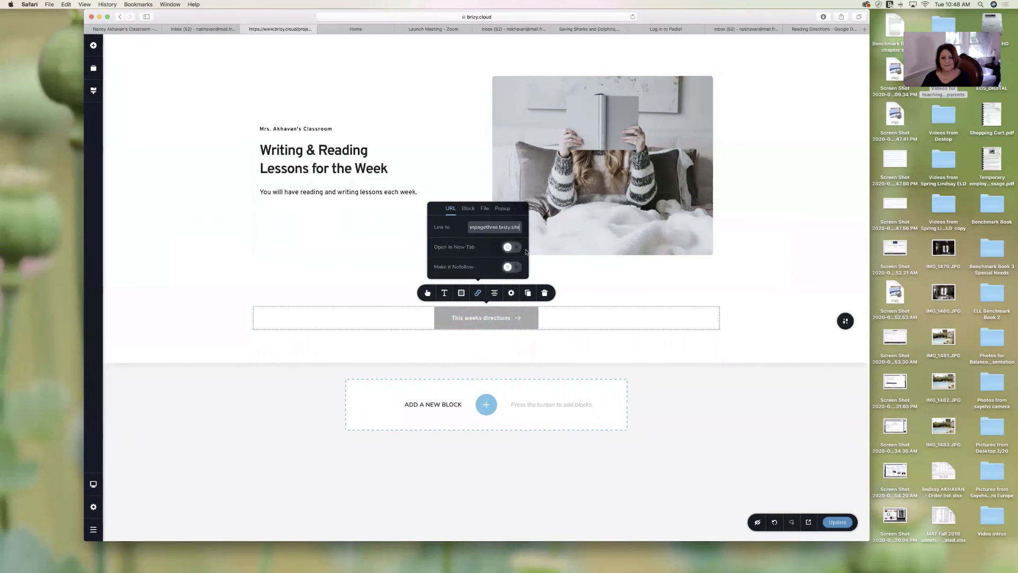
{"action": "left_click", "coordinate": [585, 311]}
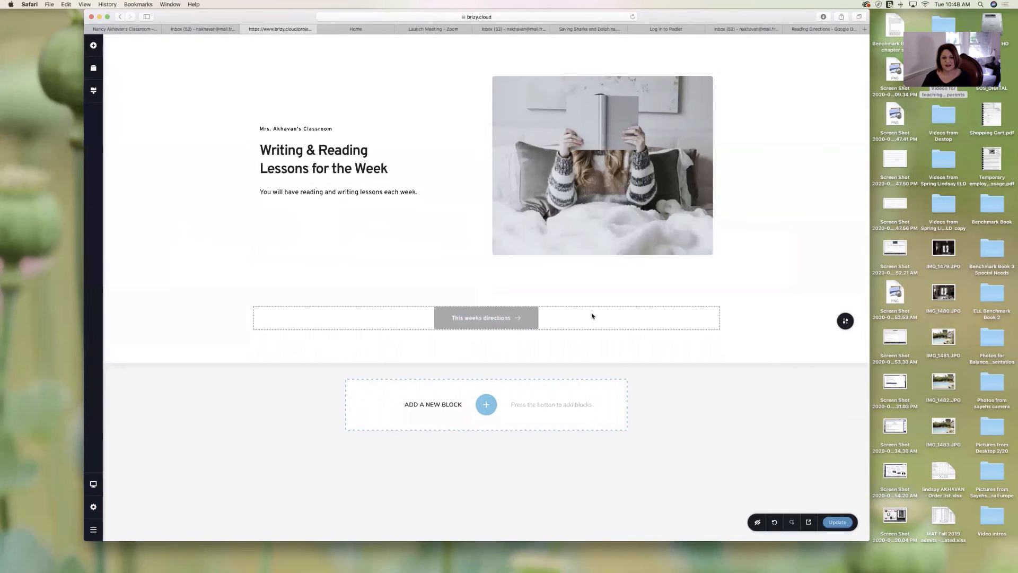
{"action": "left_click", "coordinate": [843, 523]}
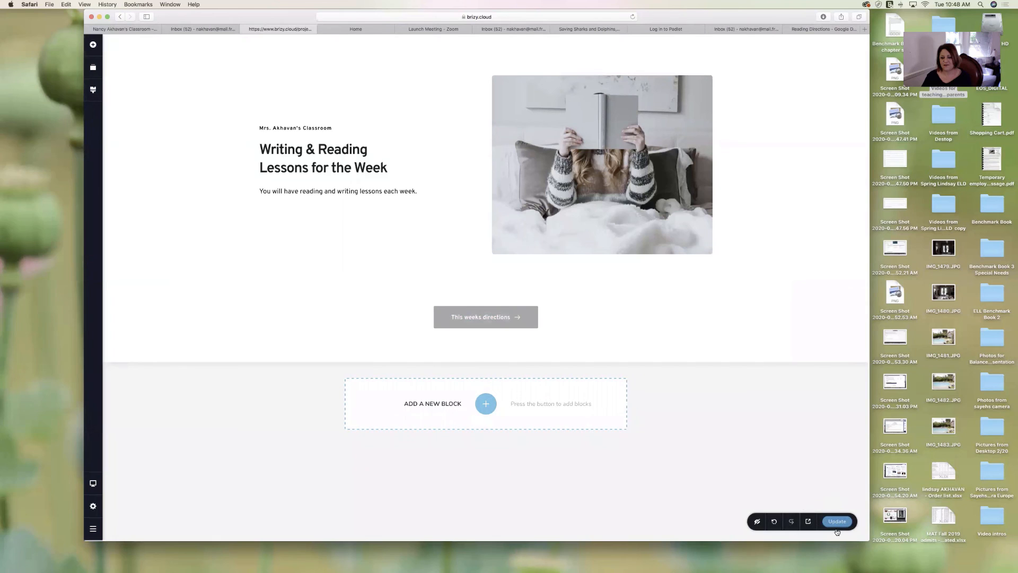
{"action": "left_click", "coordinate": [837, 524]}
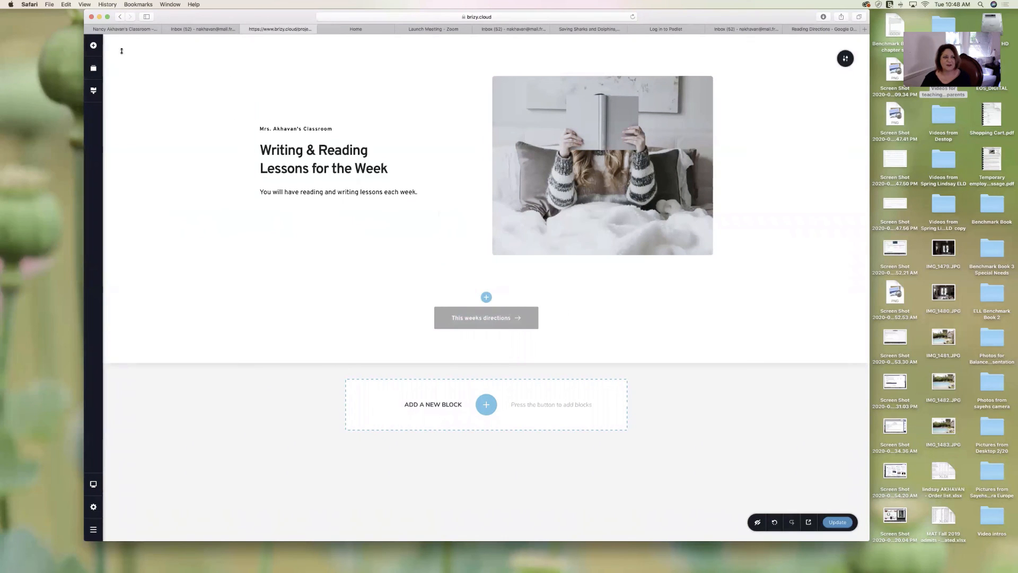
- Open Project #1's live class page and test that 'This weeks directions' opens the directions site
{"action": "left_click", "coordinate": [121, 17]}
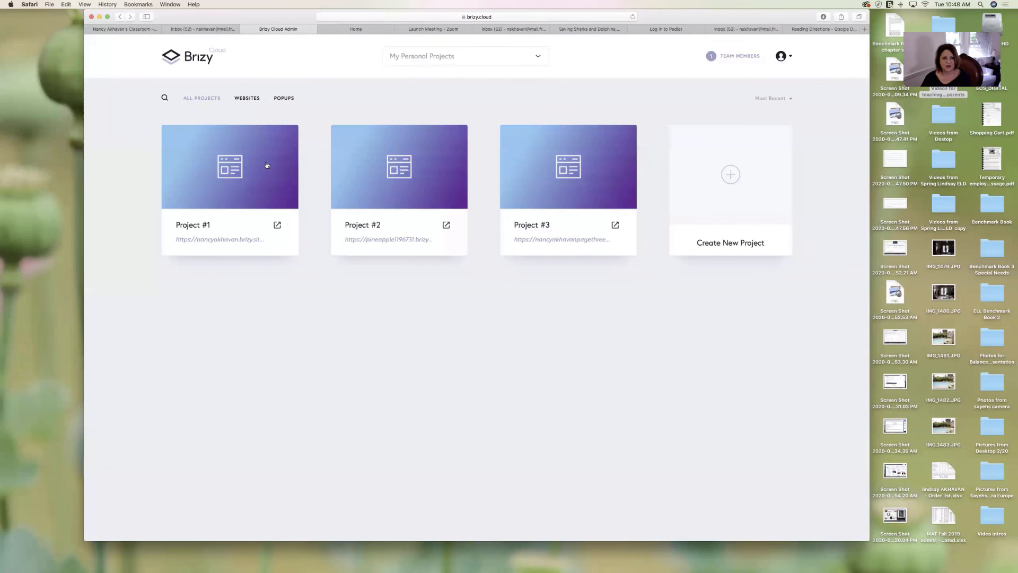
{"action": "mouse_move", "coordinate": [235, 193]}
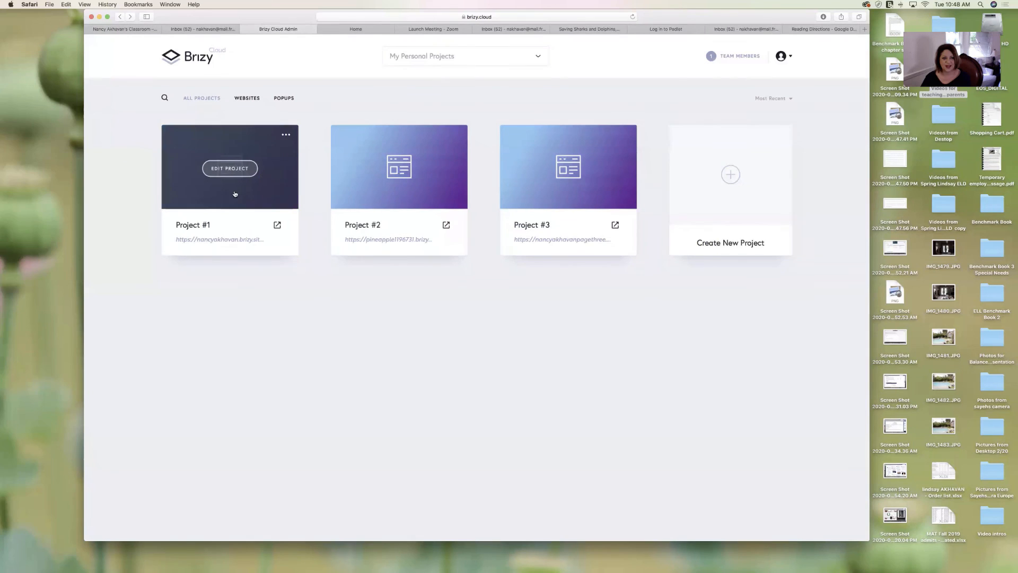
{"action": "left_click", "coordinate": [277, 227]}
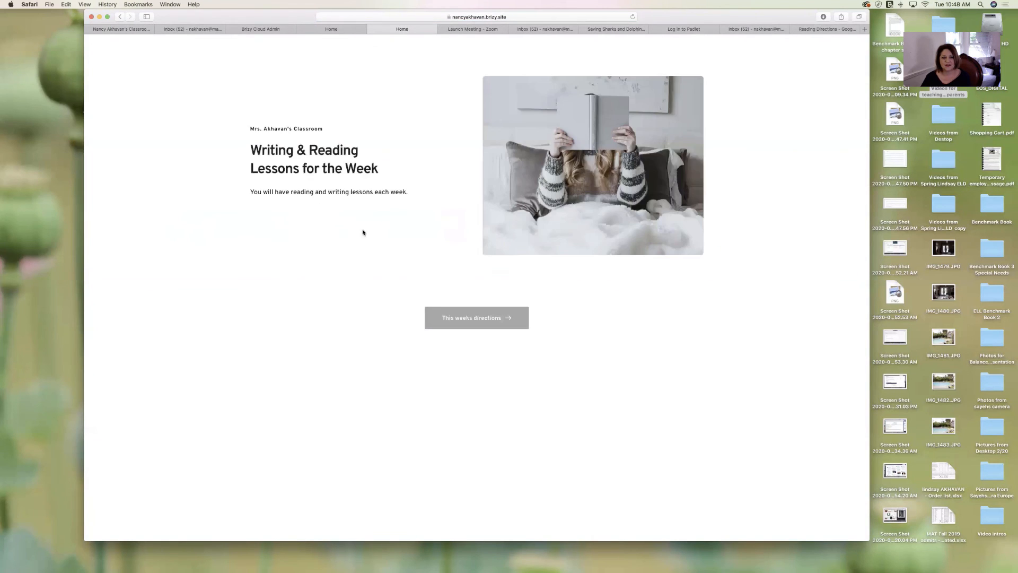
{"action": "left_click", "coordinate": [490, 318]}
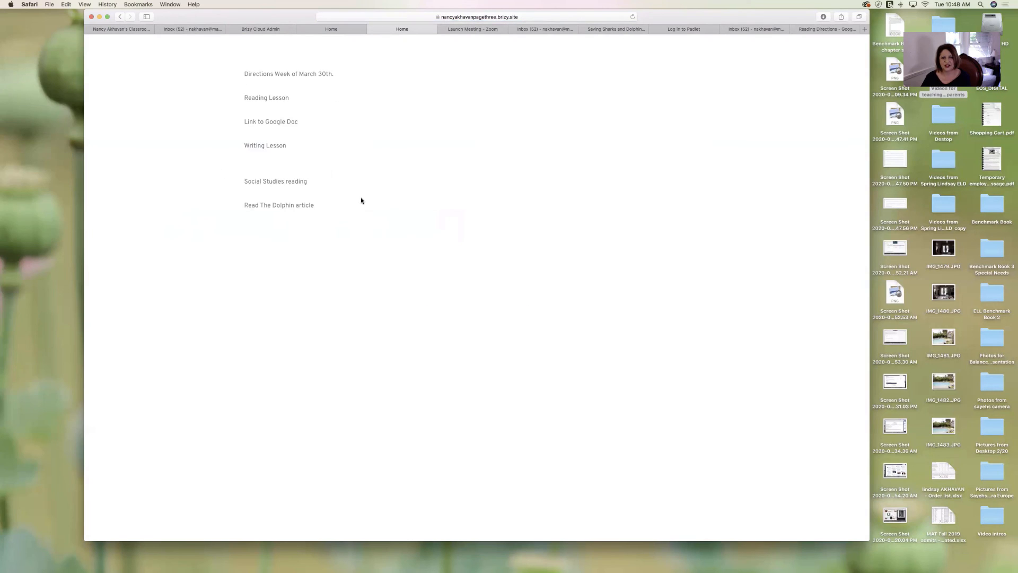
- Close the extra directions and class page tabs and reopen the live Writing & Reading Lessons page
{"action": "left_click", "coordinate": [371, 26]}
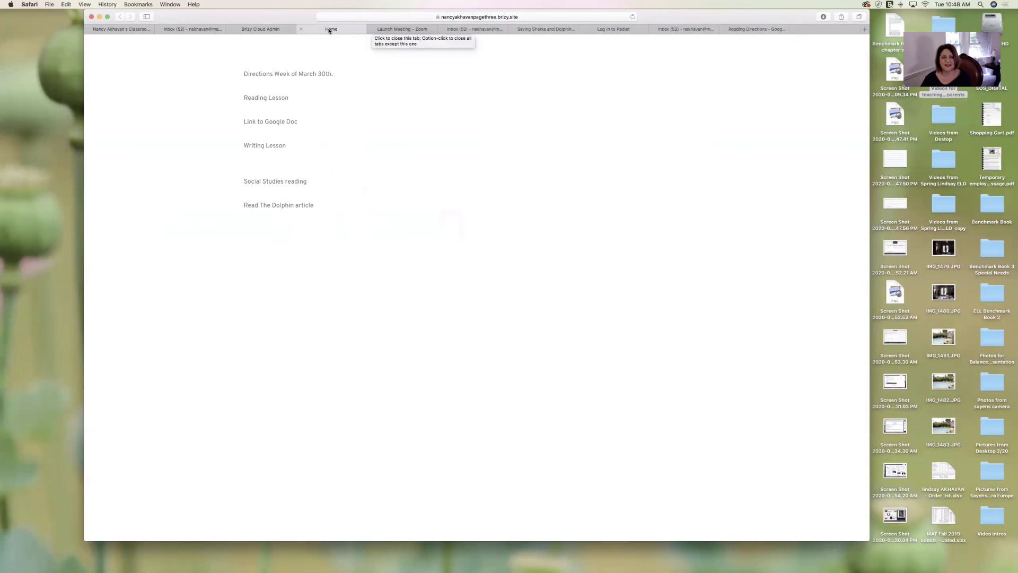
{"action": "left_click", "coordinate": [299, 28]}
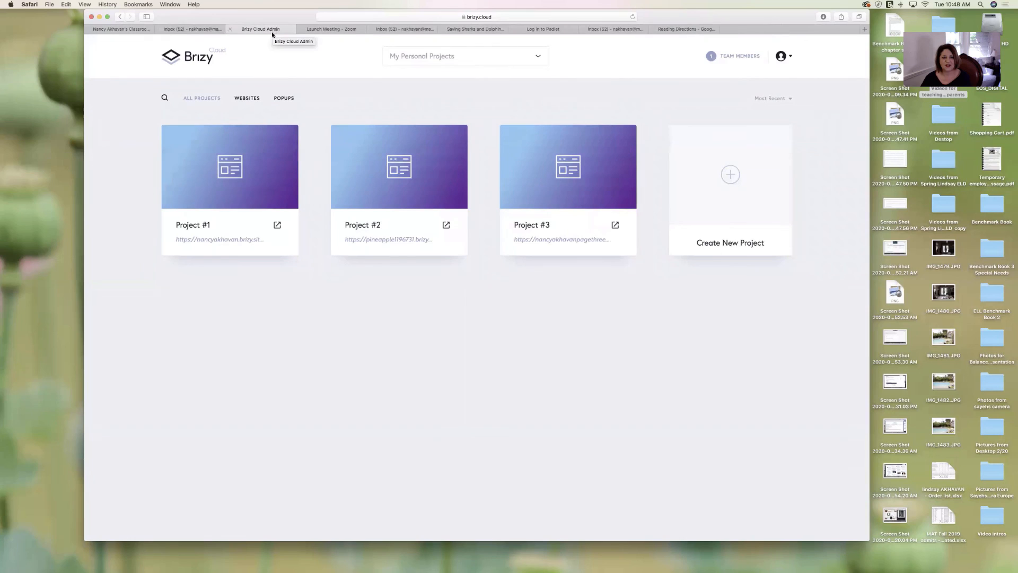
{"action": "left_click", "coordinate": [277, 225]}
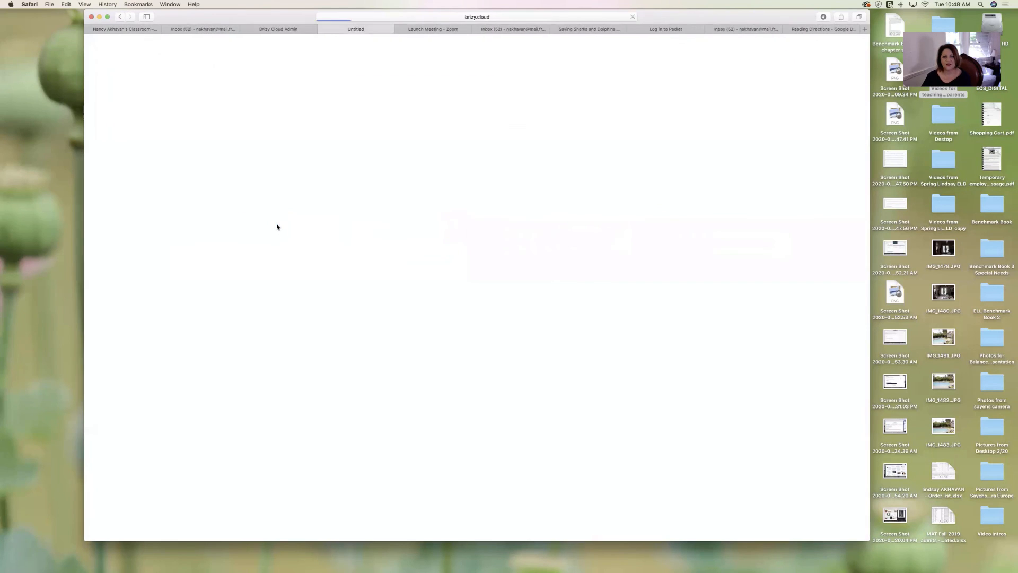
{"action": "left_click", "coordinate": [505, 17]}
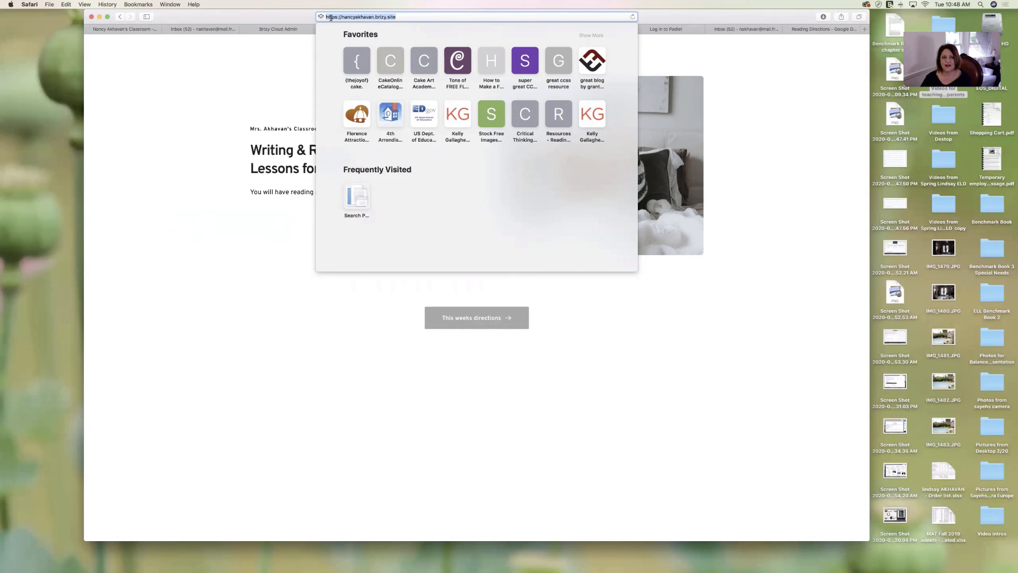
{"action": "left_click", "coordinate": [279, 250]}
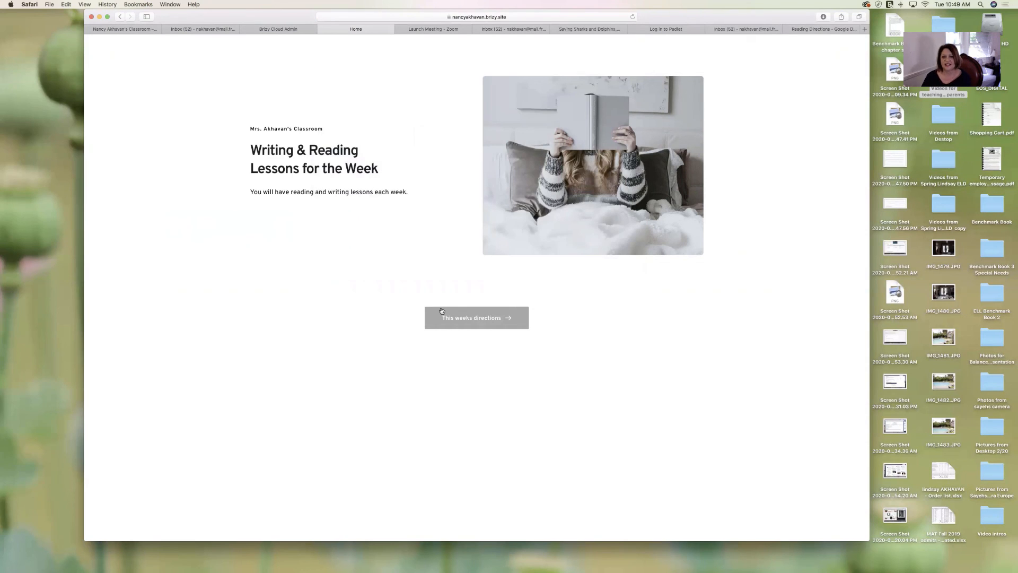